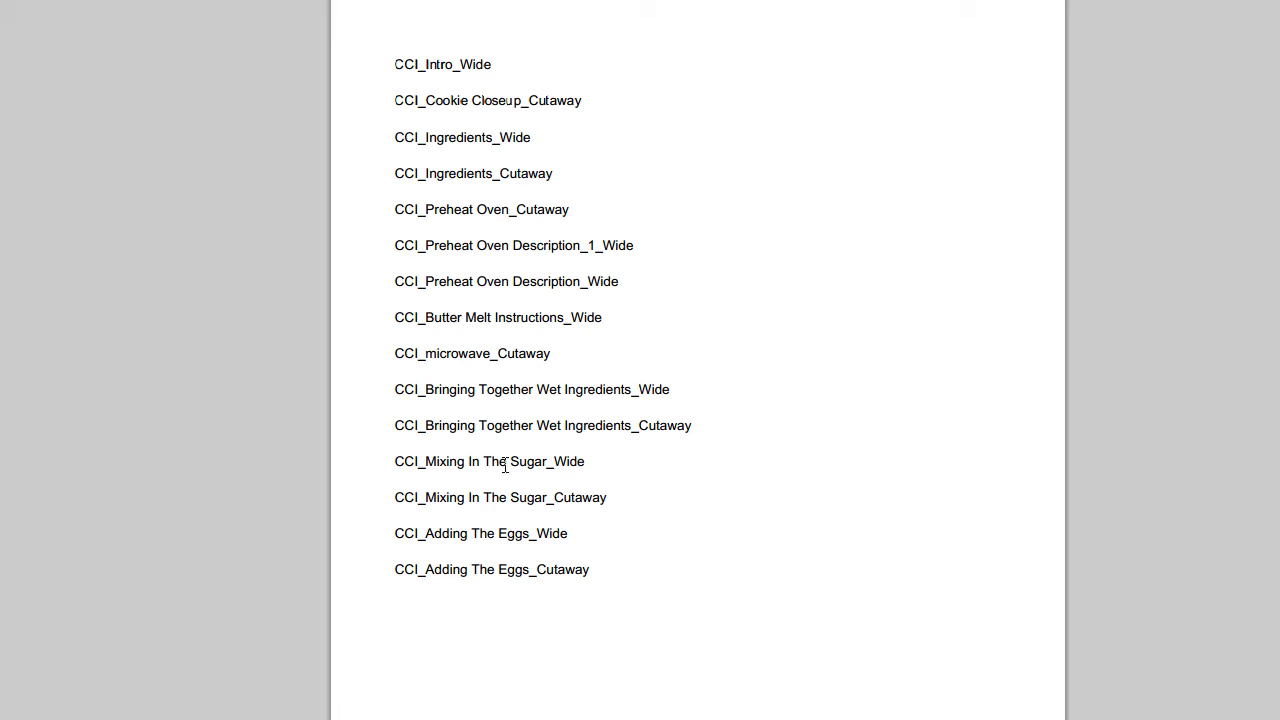
- Highlight the CCI_Ingredients_Wide and CCI_Ingredients_Cutaway entries in the shot list
drag(396, 137, 560, 176)
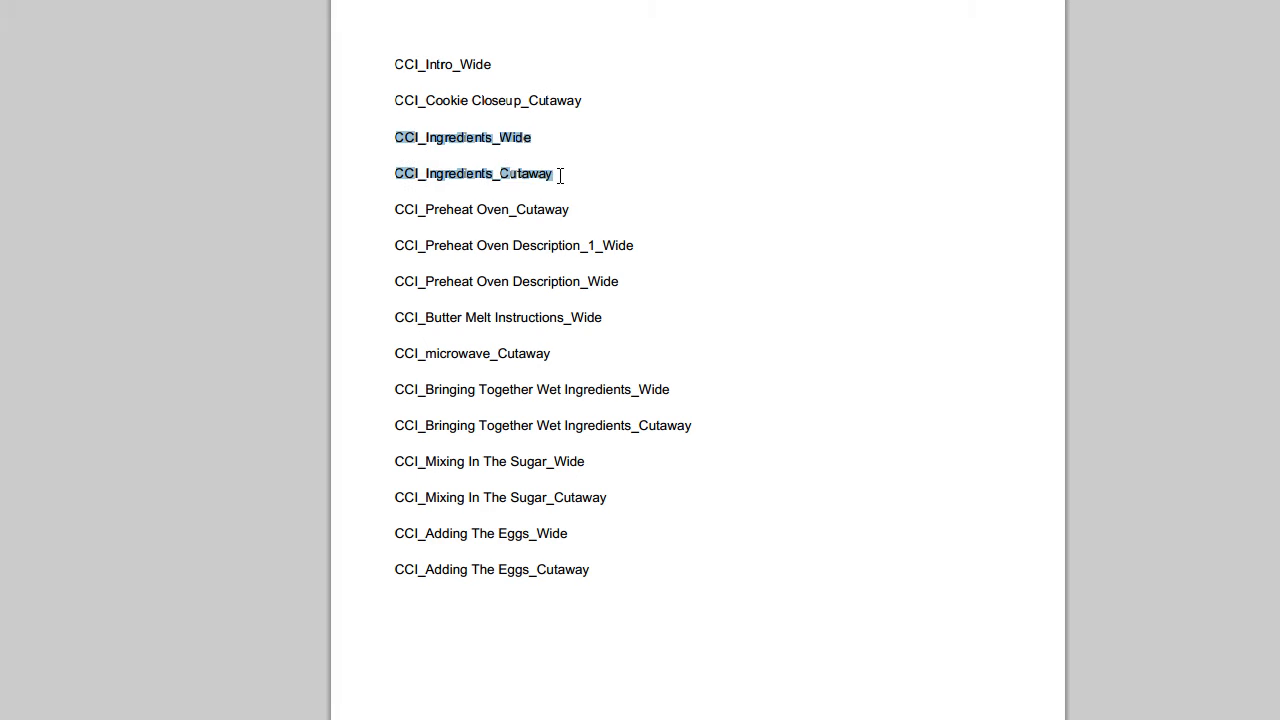
click(380, 157)
drag(394, 137, 628, 184)
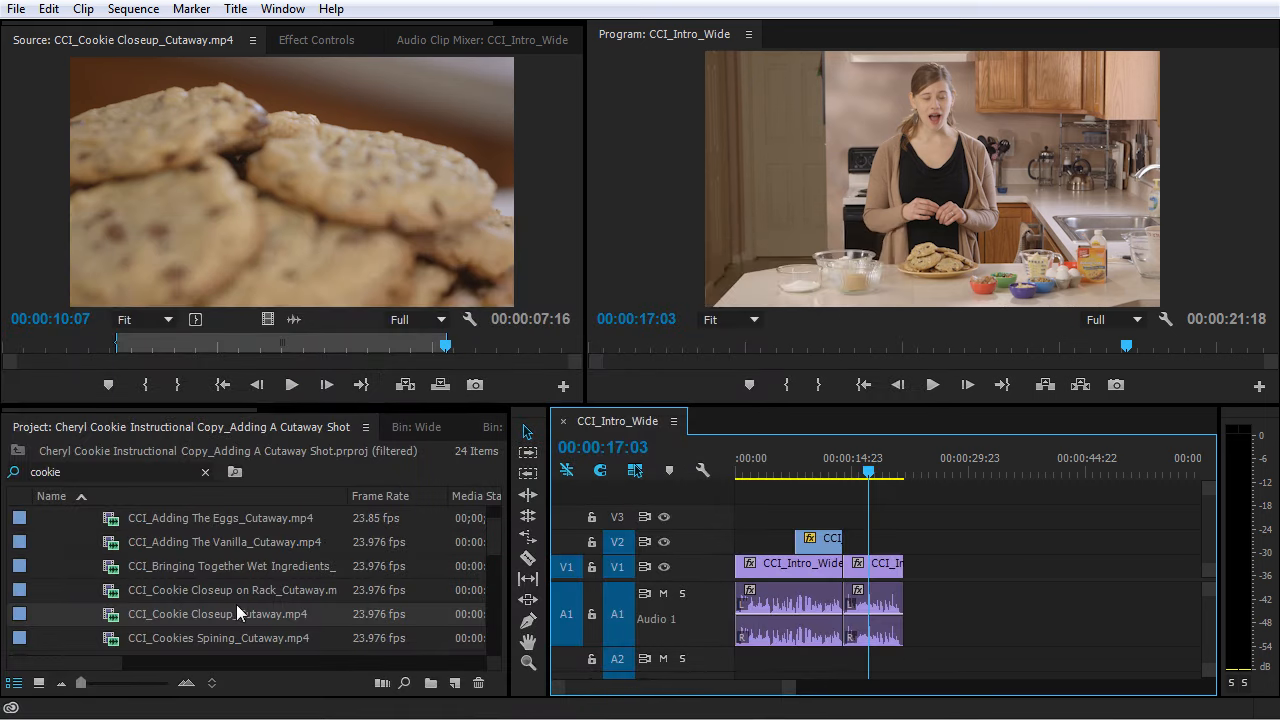
- In Premiere Pro, load CCI_Ingredients_Wide.mp4 from the Wide bin into the Source Monitor
scroll(237, 603, down, 5)
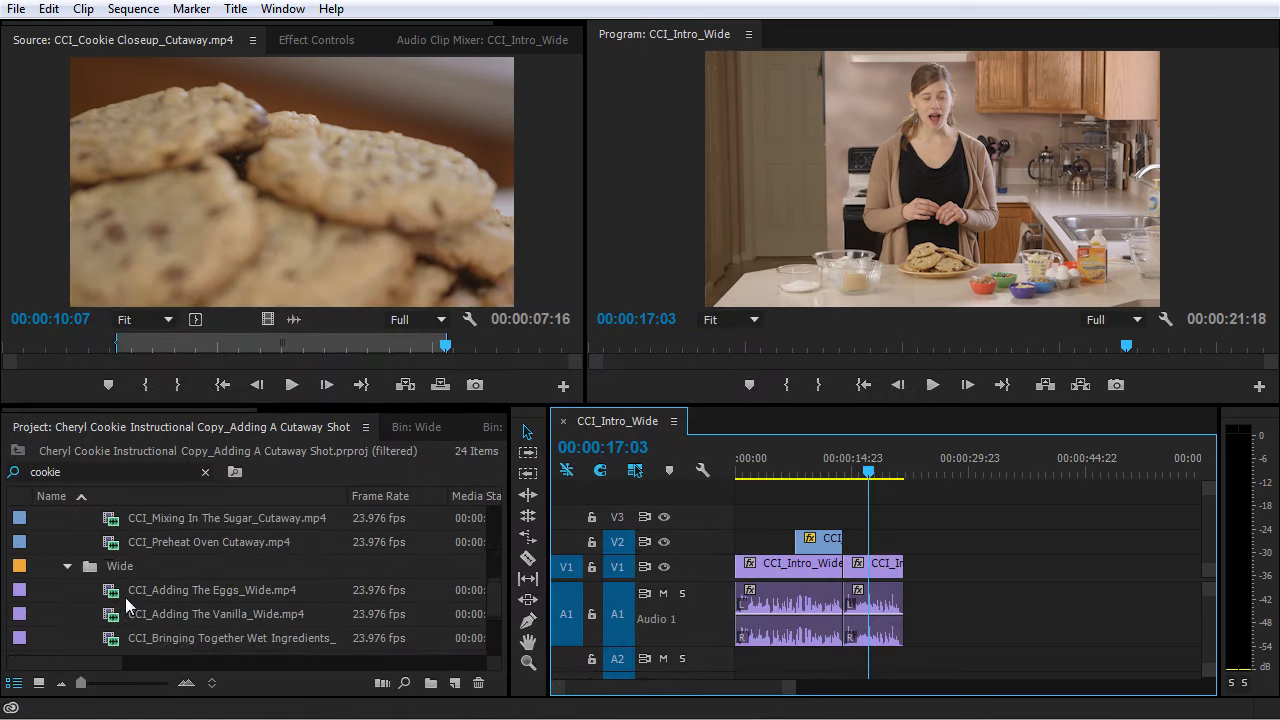
scroll(230, 580, down, 2)
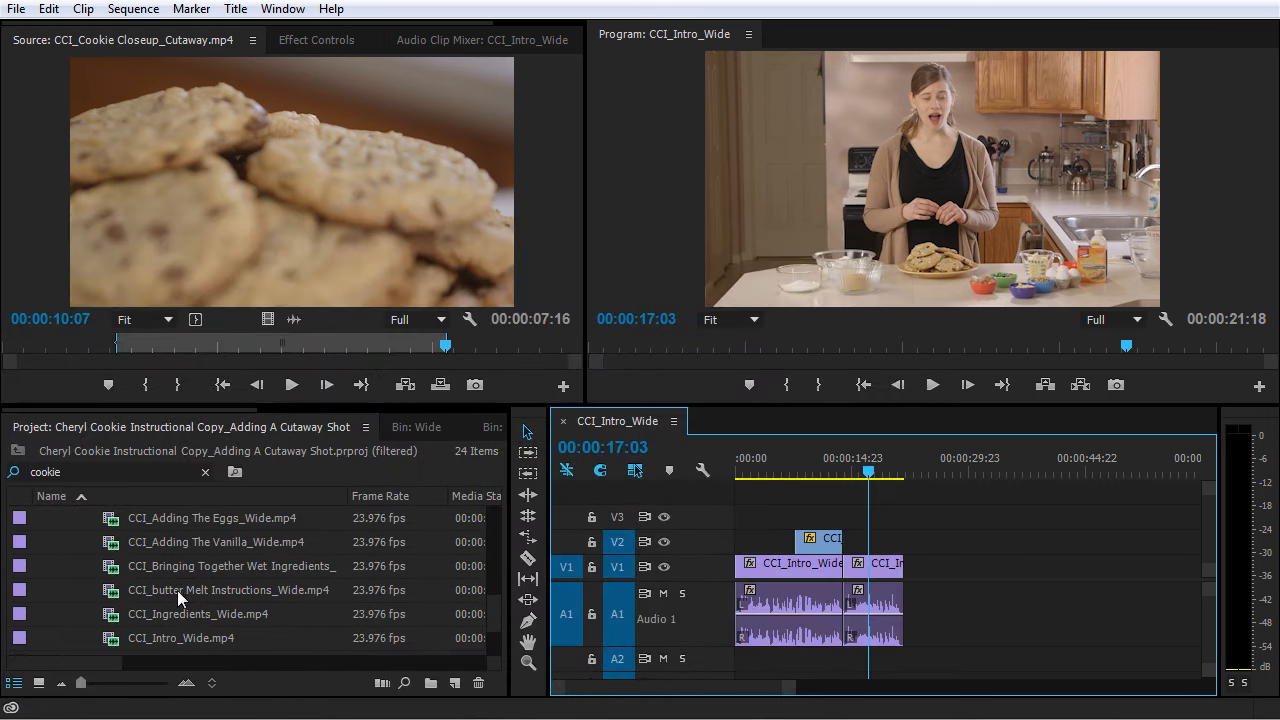
click(129, 612)
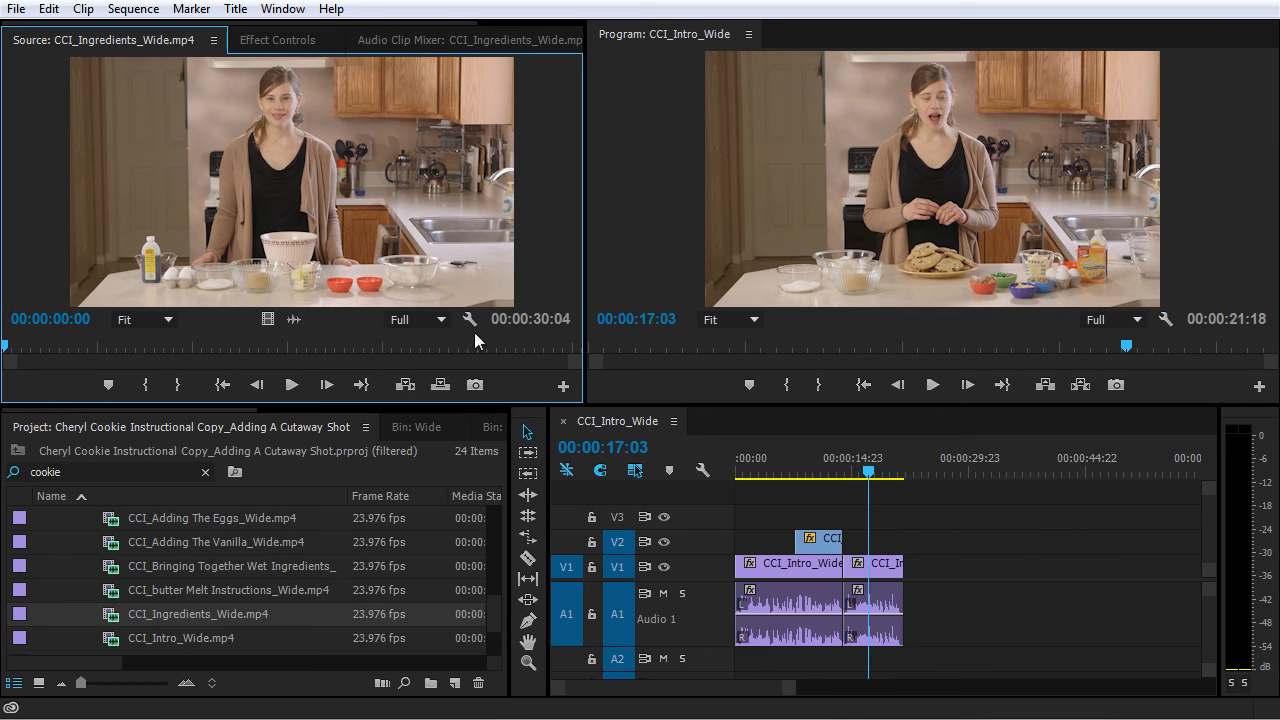
- Mark CCI_Ingredients_Wide.mp4 from about 3 seconds to 00:00:28:21 and place that range on V1 and A1 directly after the last intro clip
key(space)
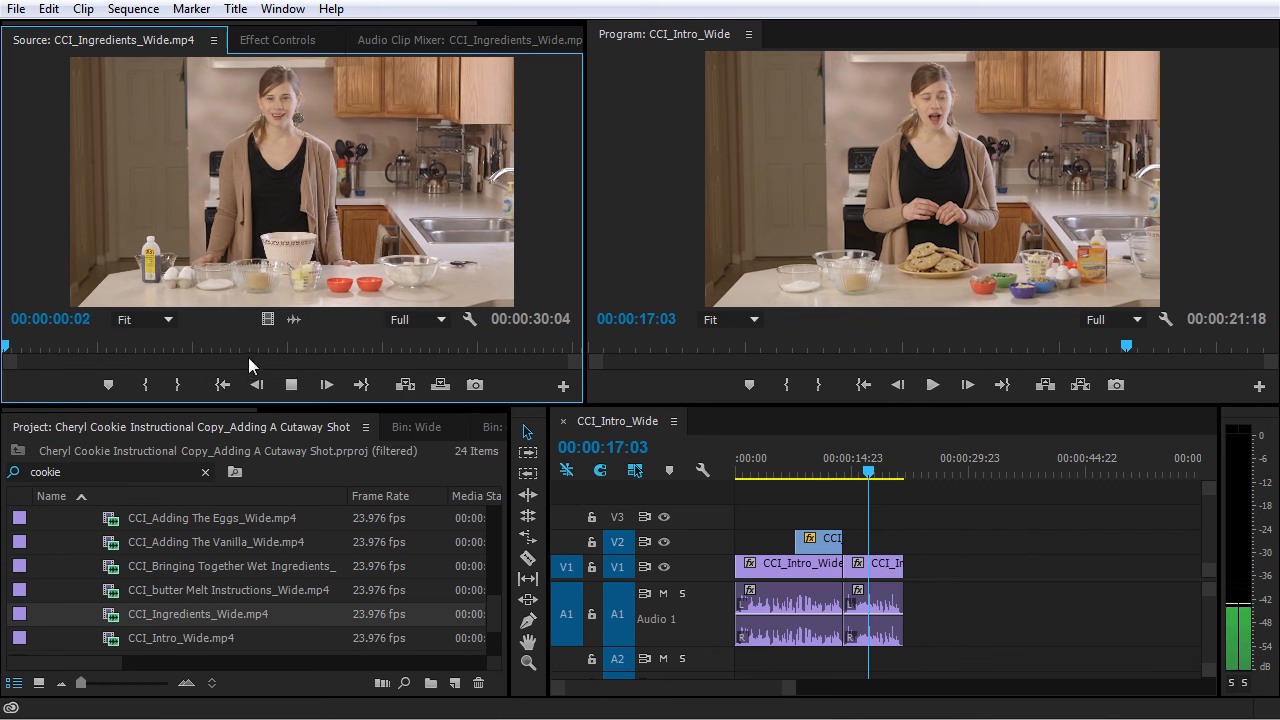
click(145, 390)
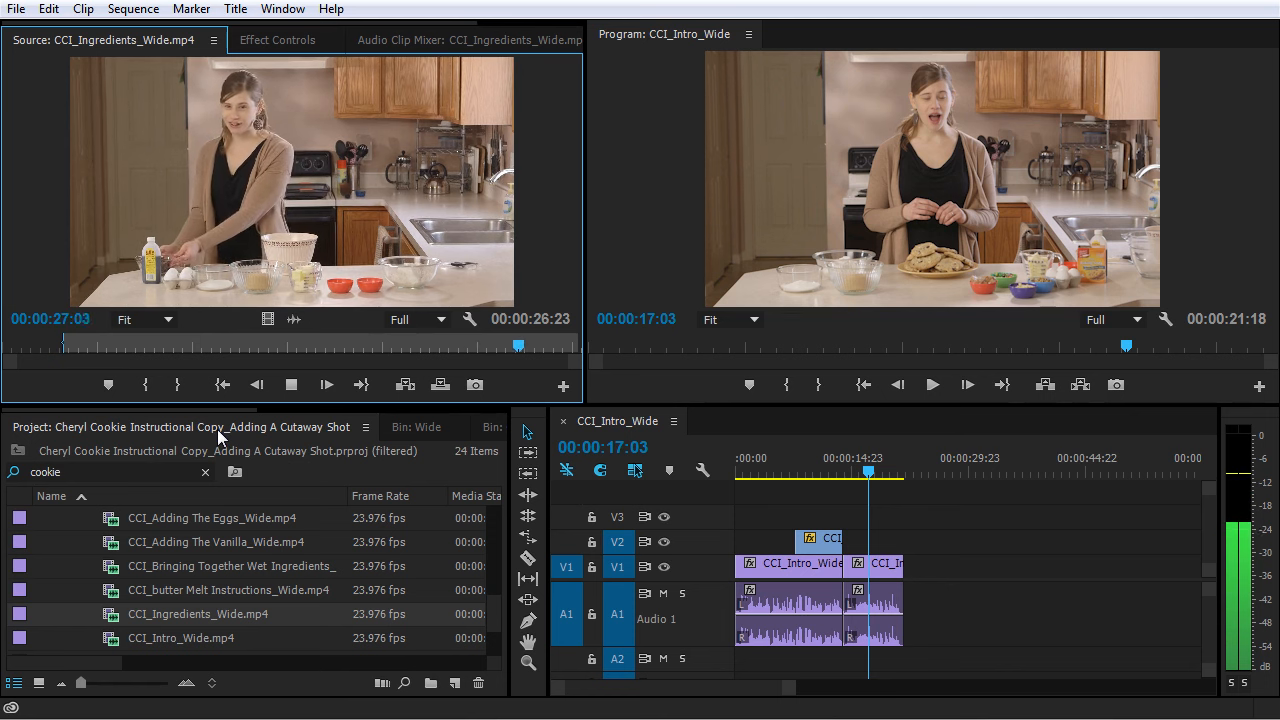
key(space)
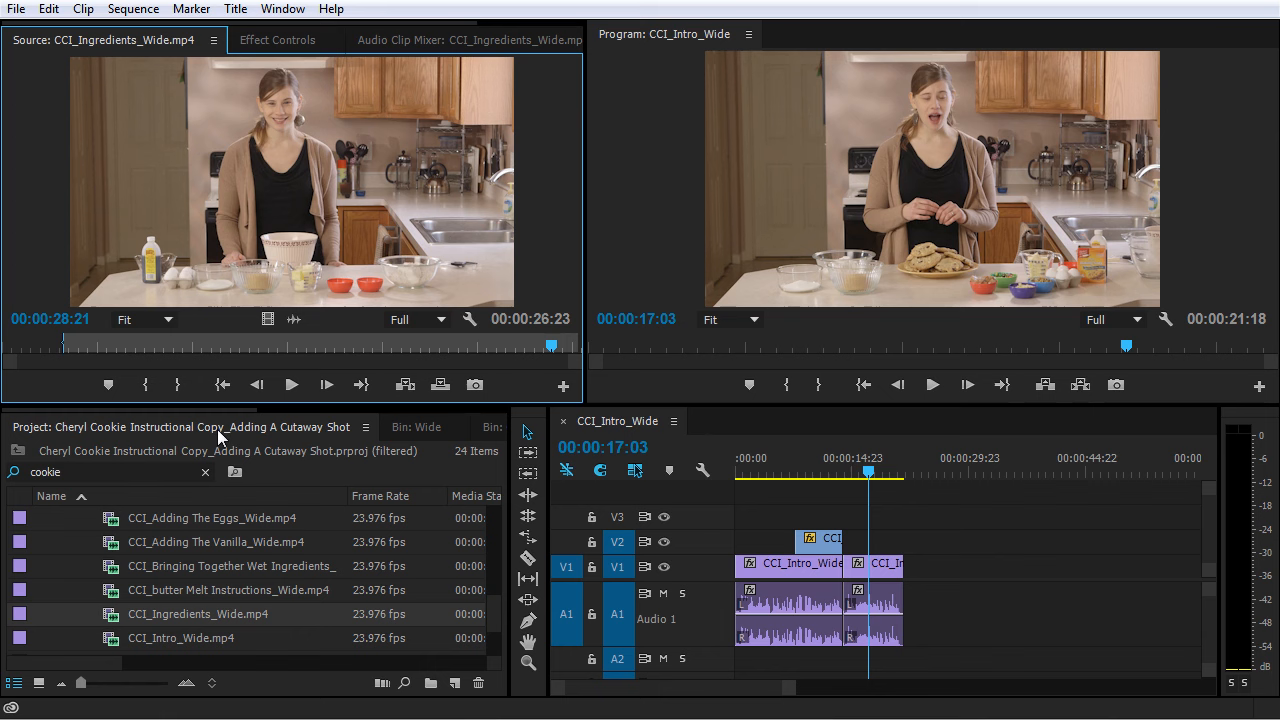
click(177, 384)
drag(268, 243, 918, 628)
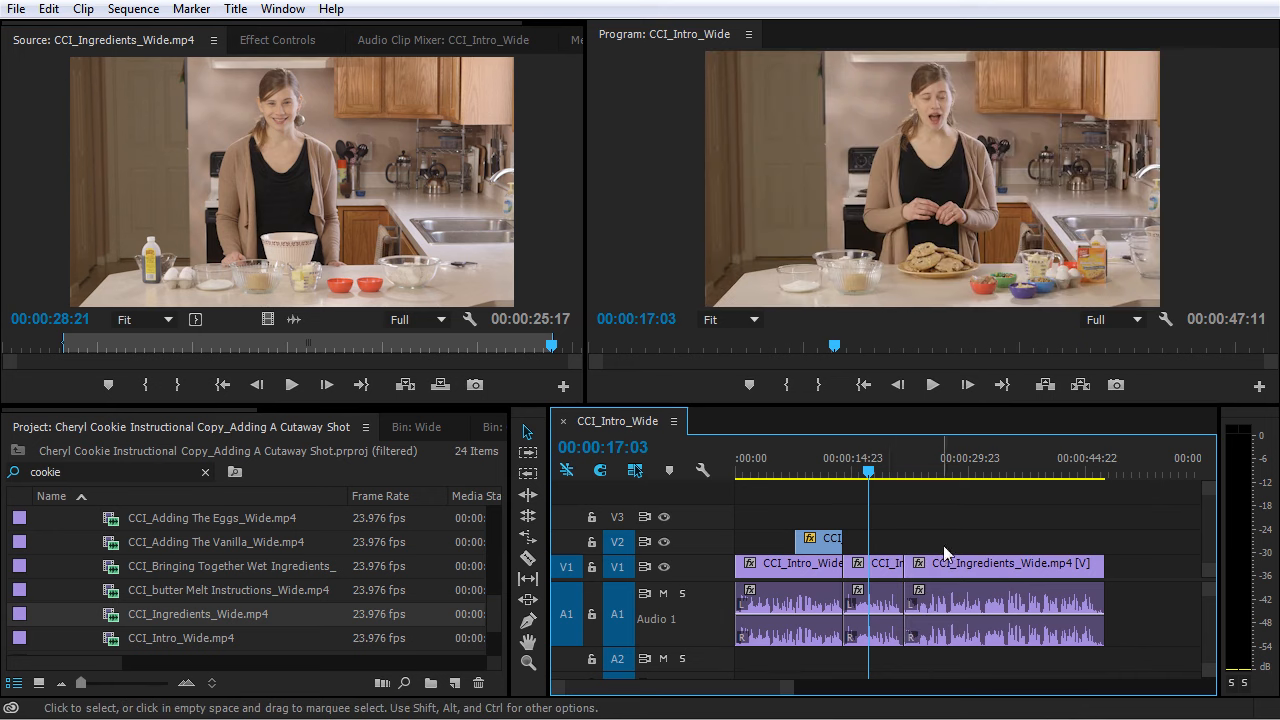
- Play the sequence across the cut from the intro clip to the ingredients clip and review the transition
click(896, 470)
key(space)
key(=)
key(=)
key(=)
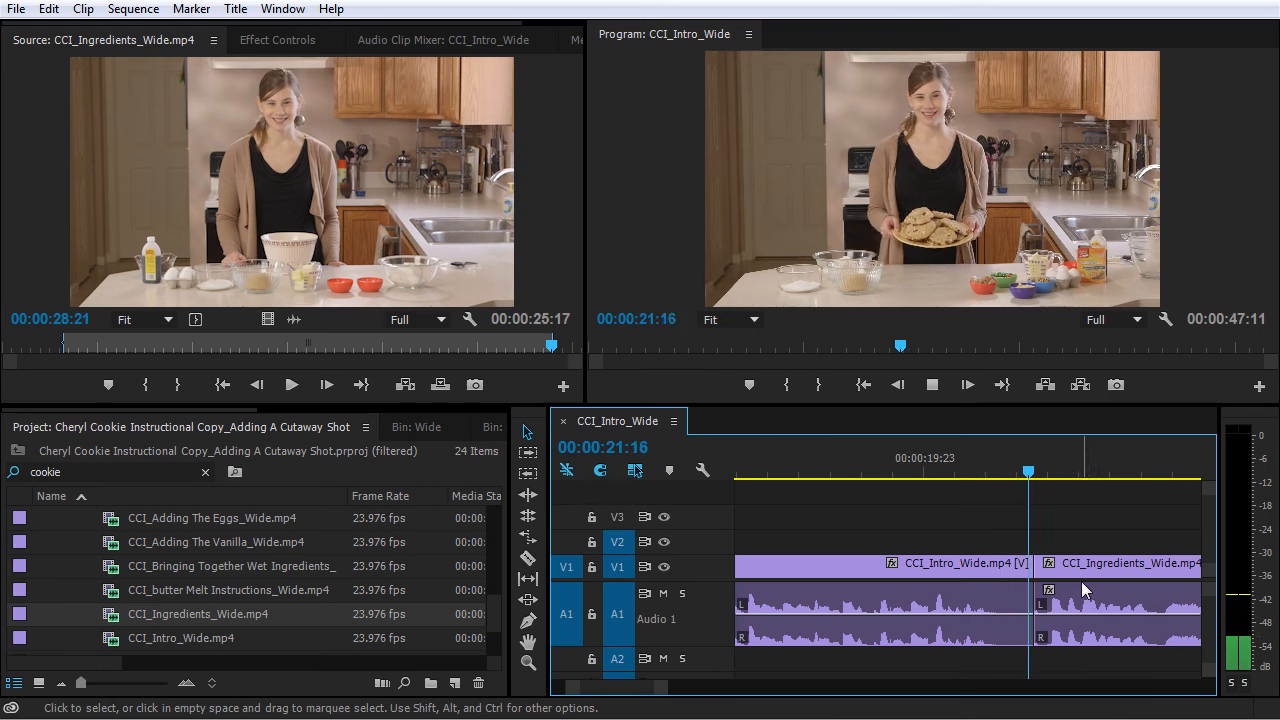
key(space)
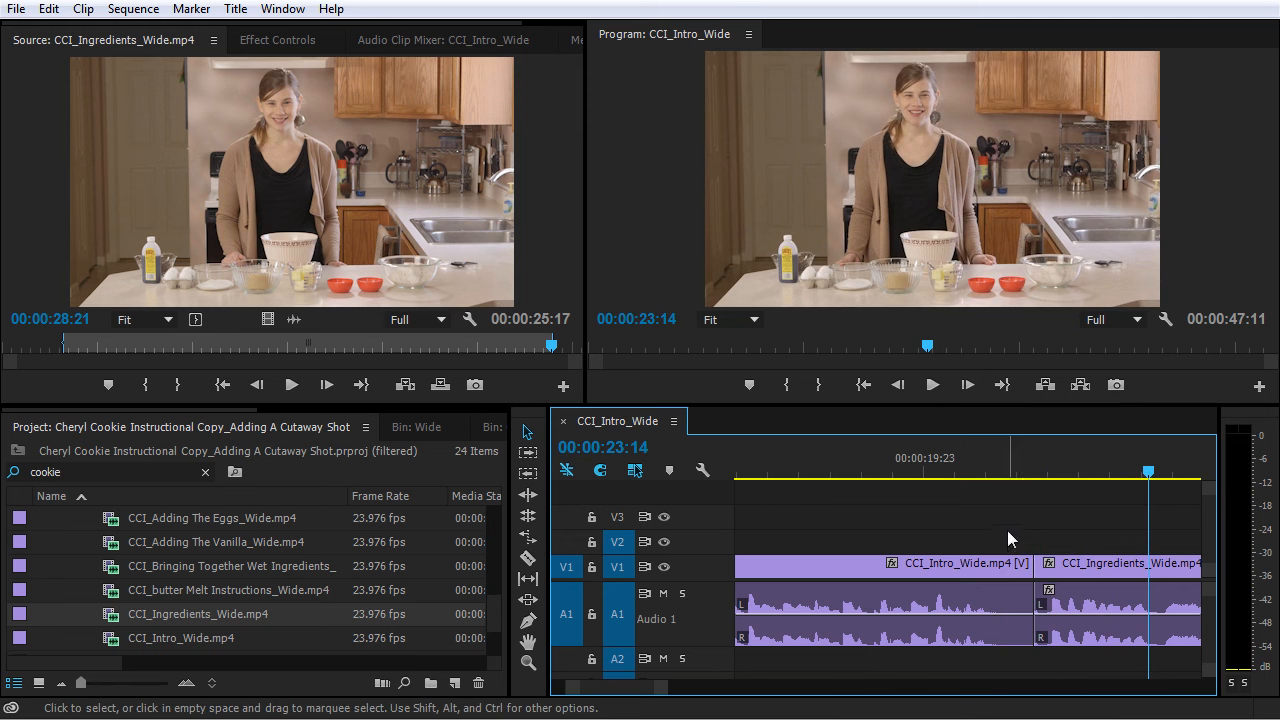
scroll(1007, 529, down, 5)
drag(866, 472, 833, 474)
key(space)
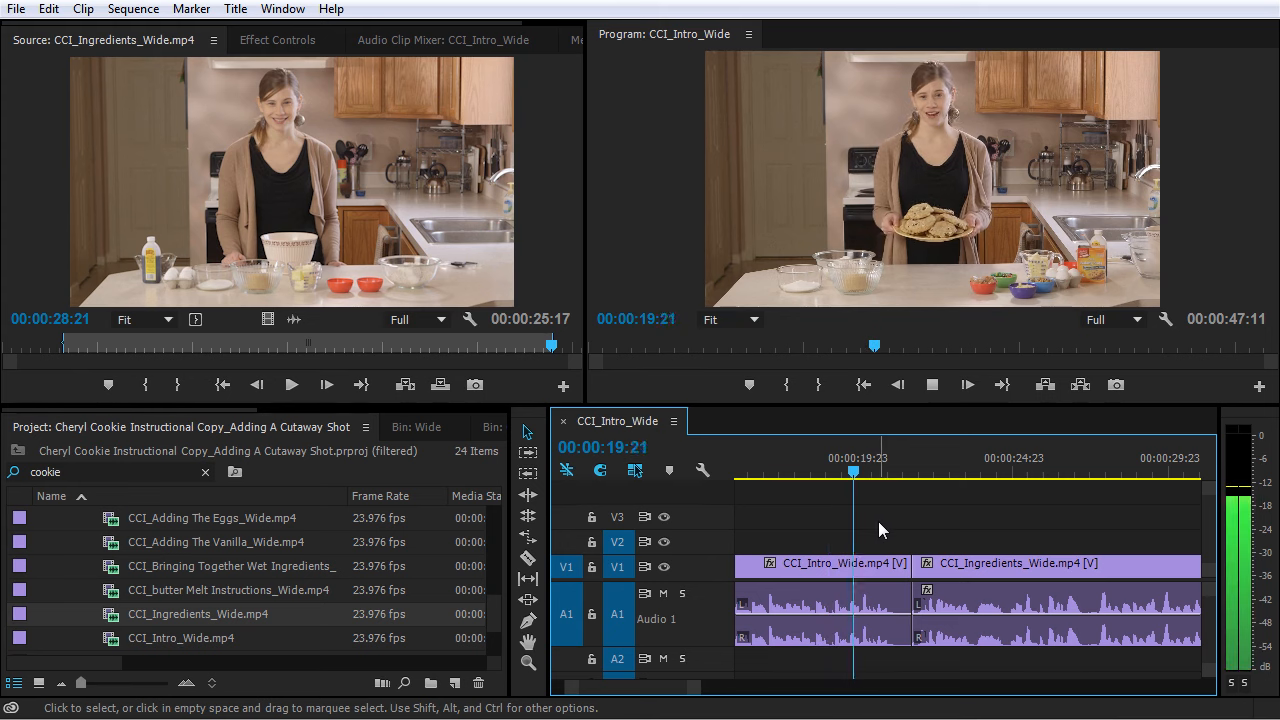
key(space)
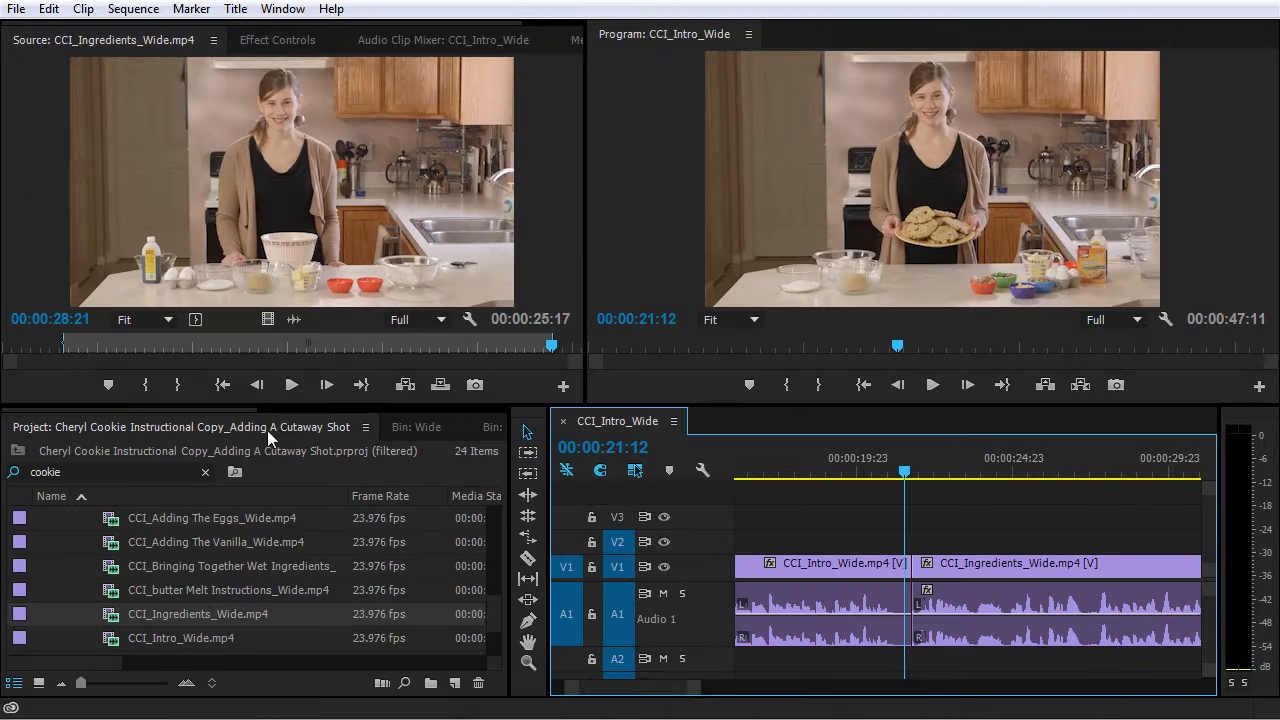
- Load CCI_Cookies Spining_Cutaway.mp4 into the Source Monitor and preview its rotating cookie plate footage
scroll(260, 584, up, 5)
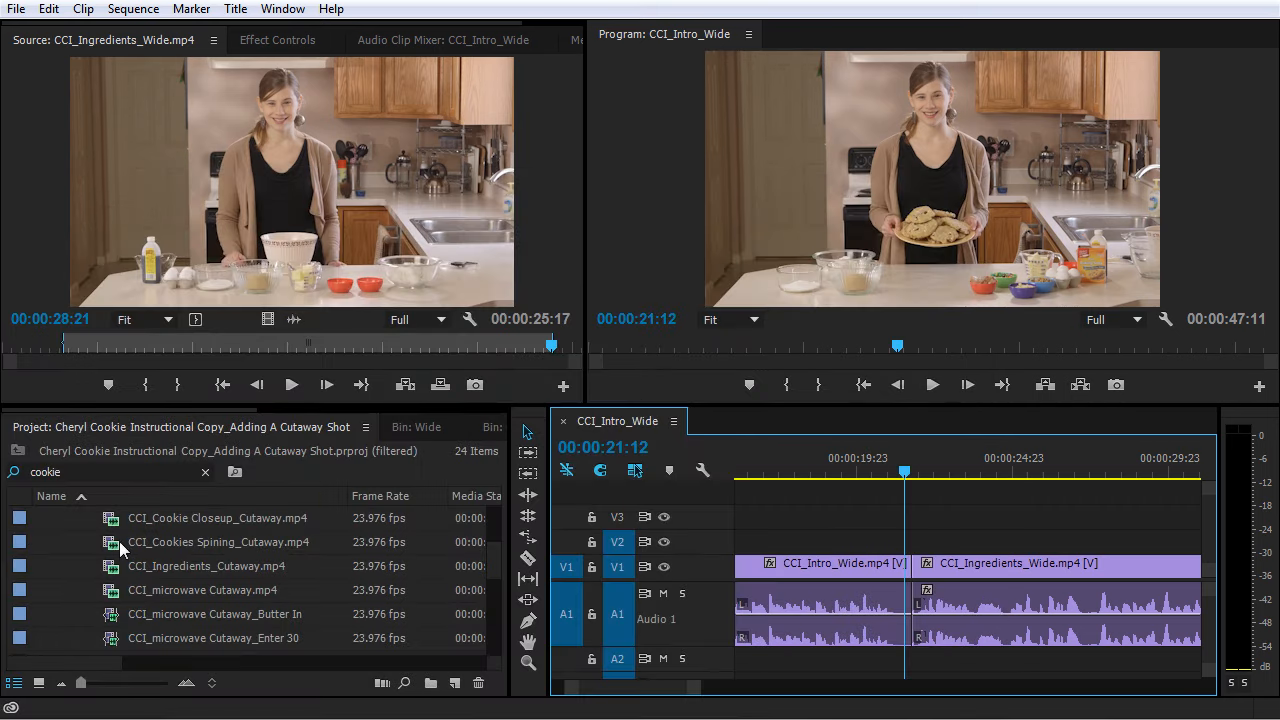
double_click(119, 541)
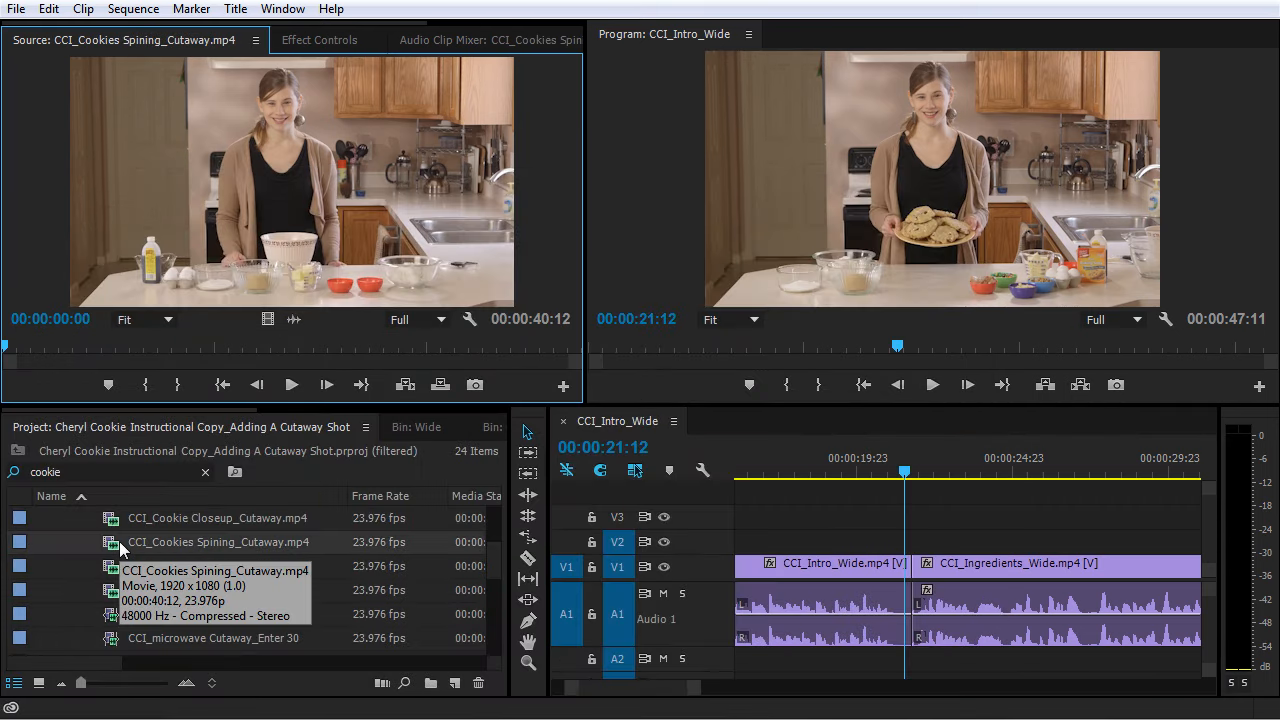
drag(38, 347, 122, 347)
key(space)
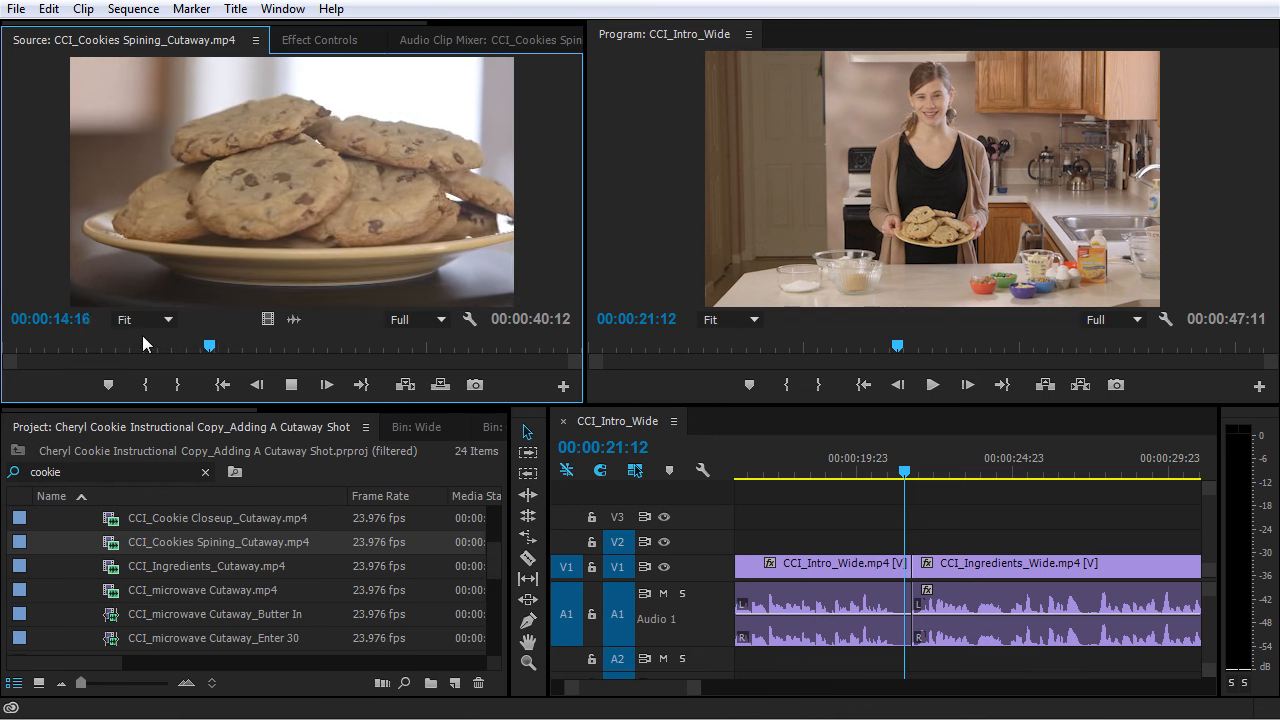
key(space)
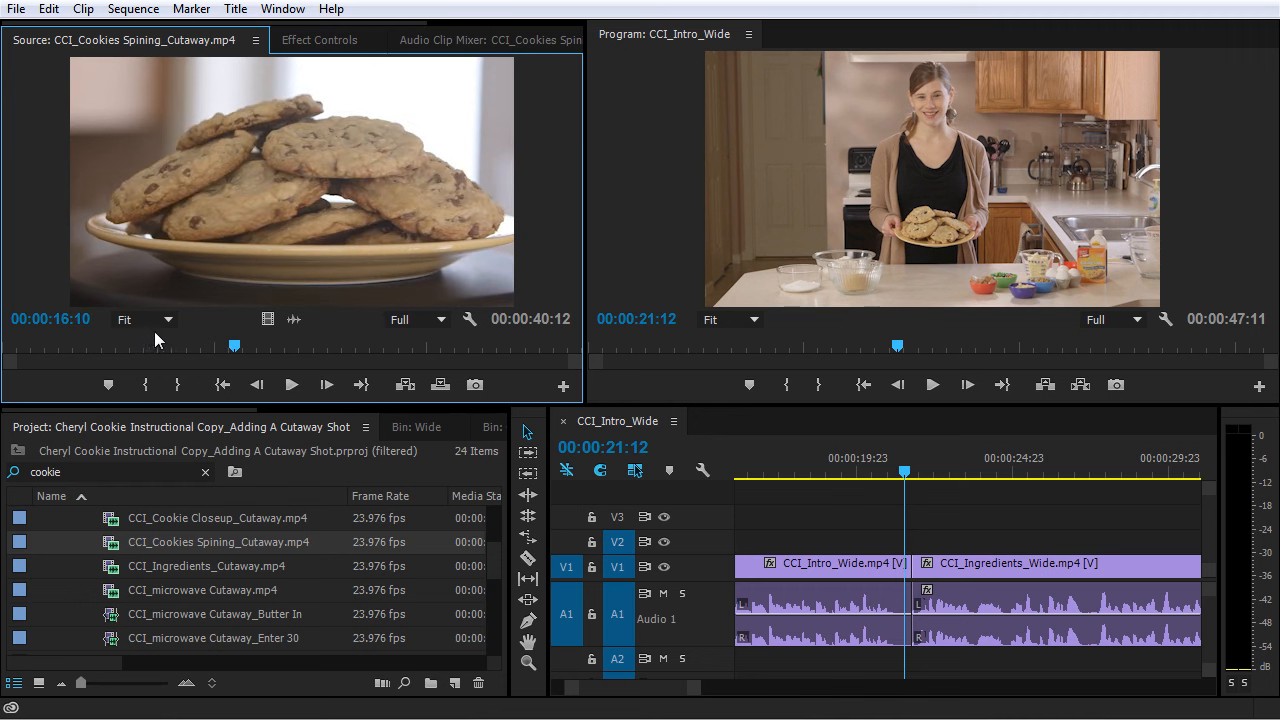
- Mark the spinning cookies clip from 00:00:09:16 to 00:00:17:15 and place only its video on V2 over the intro-to-ingredients cut
drag(197, 345, 122, 347)
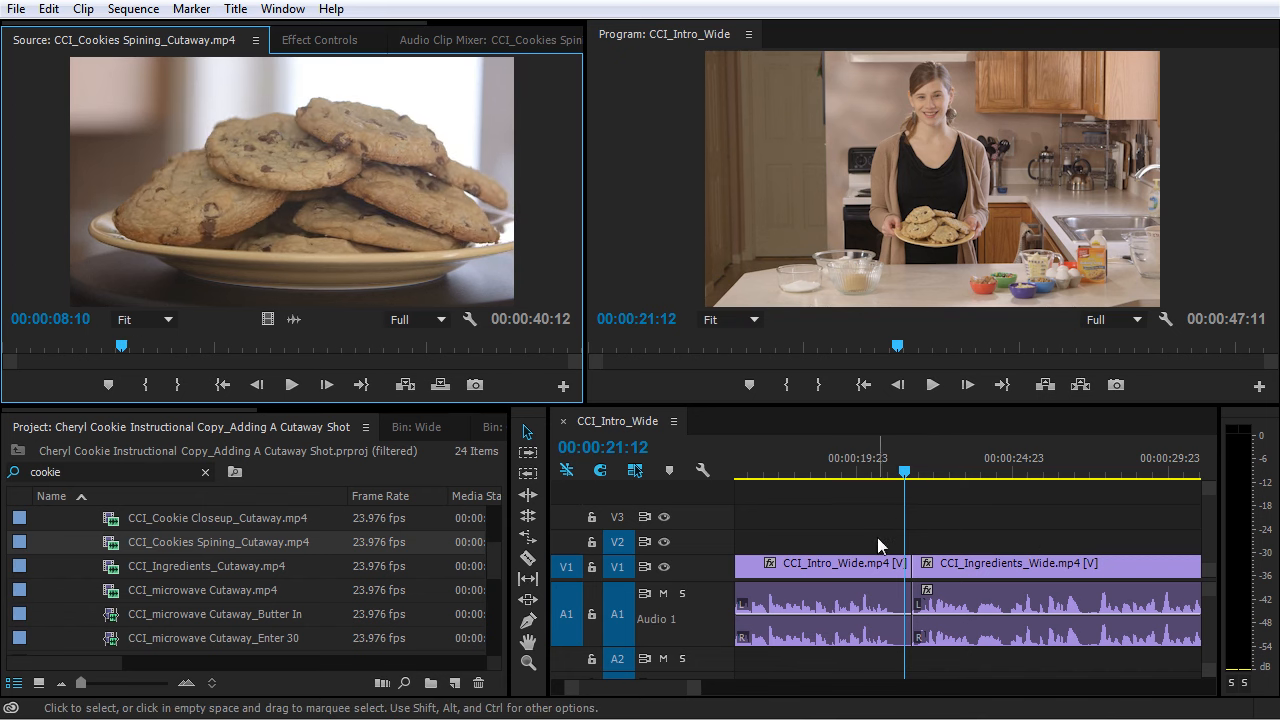
mouse_move(120, 347)
mouse_down()
mouse_move(103, 345)
mouse_move(138, 346)
mouse_up()
click(145, 384)
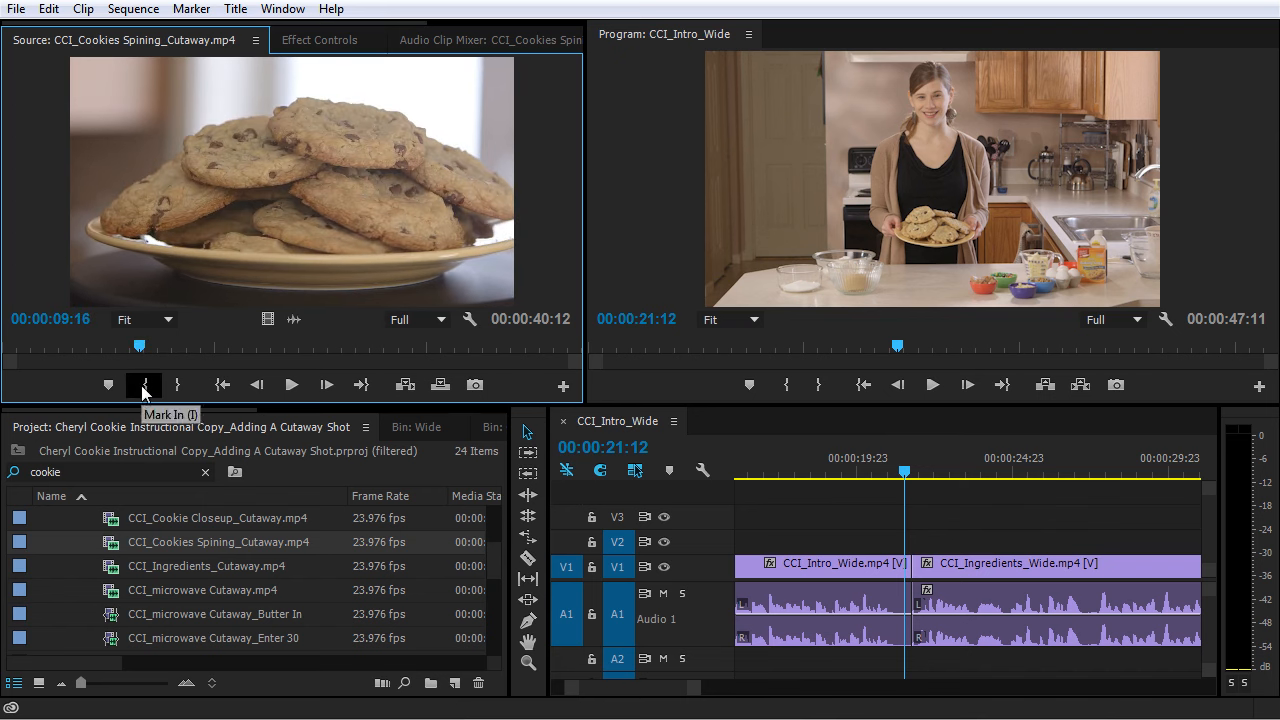
click(145, 386)
drag(142, 347, 252, 347)
key(o)
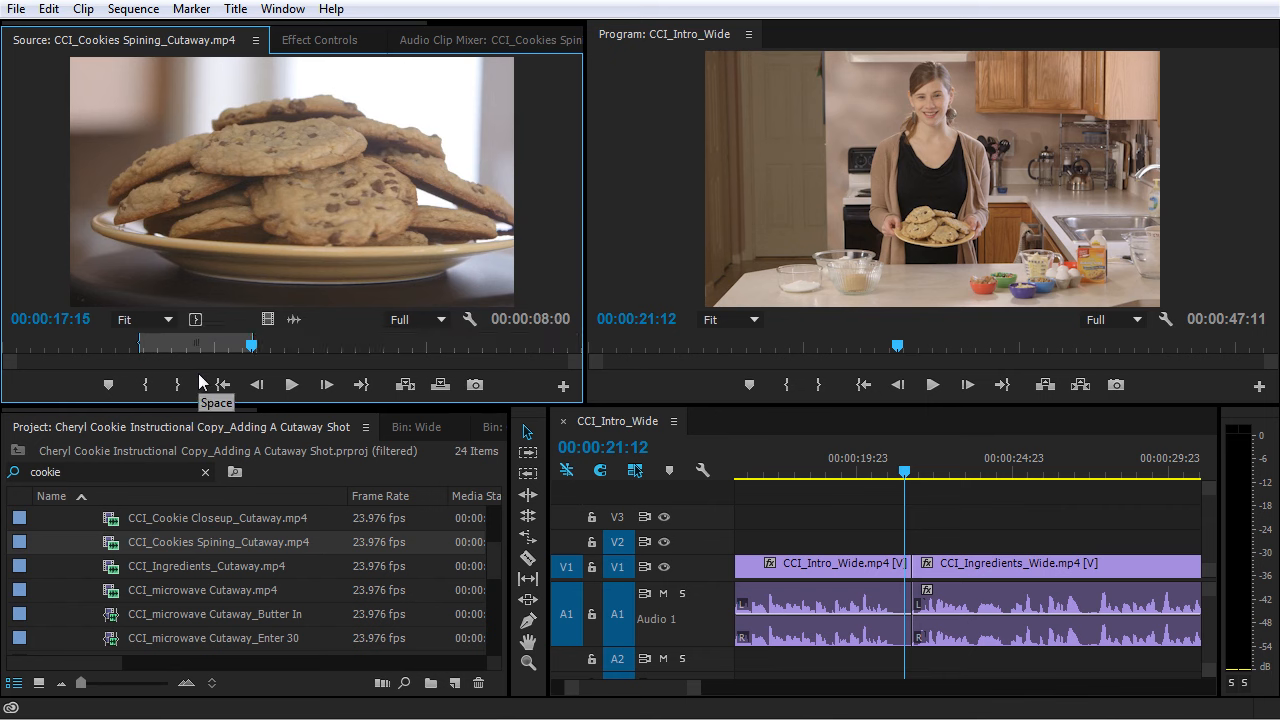
drag(280, 330, 809, 550)
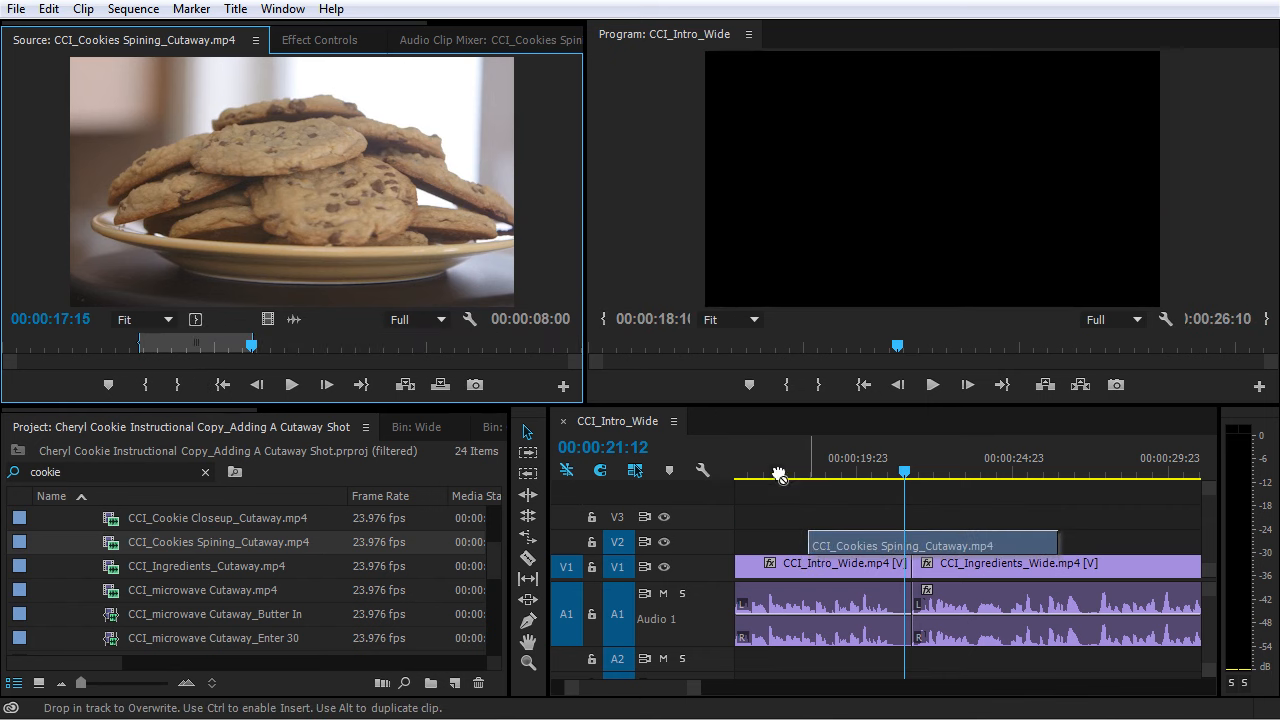
- Play the sequence through the new spinning cookies cutaway to check where it begins against the dialogue
click(758, 470)
key(space)
key(minus)
key(equal)
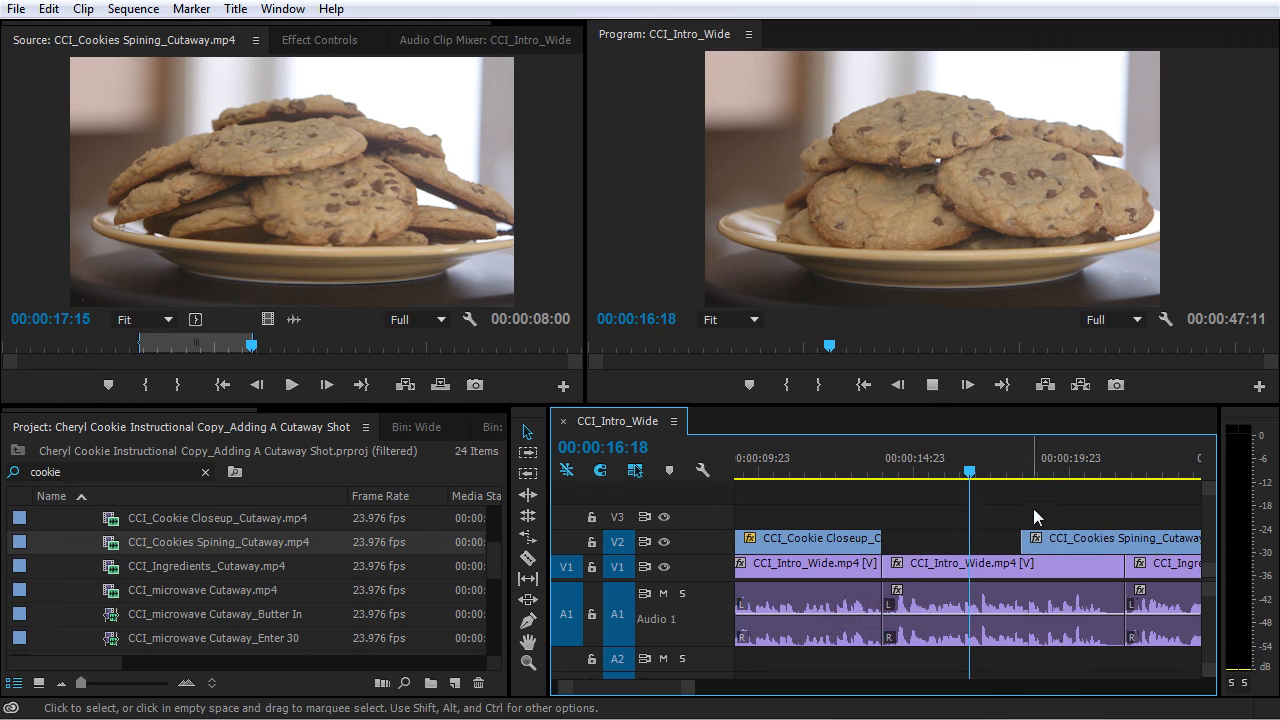
key(minus)
key(equal)
key(minus)
key(equal)
key(equal)
key(minus)
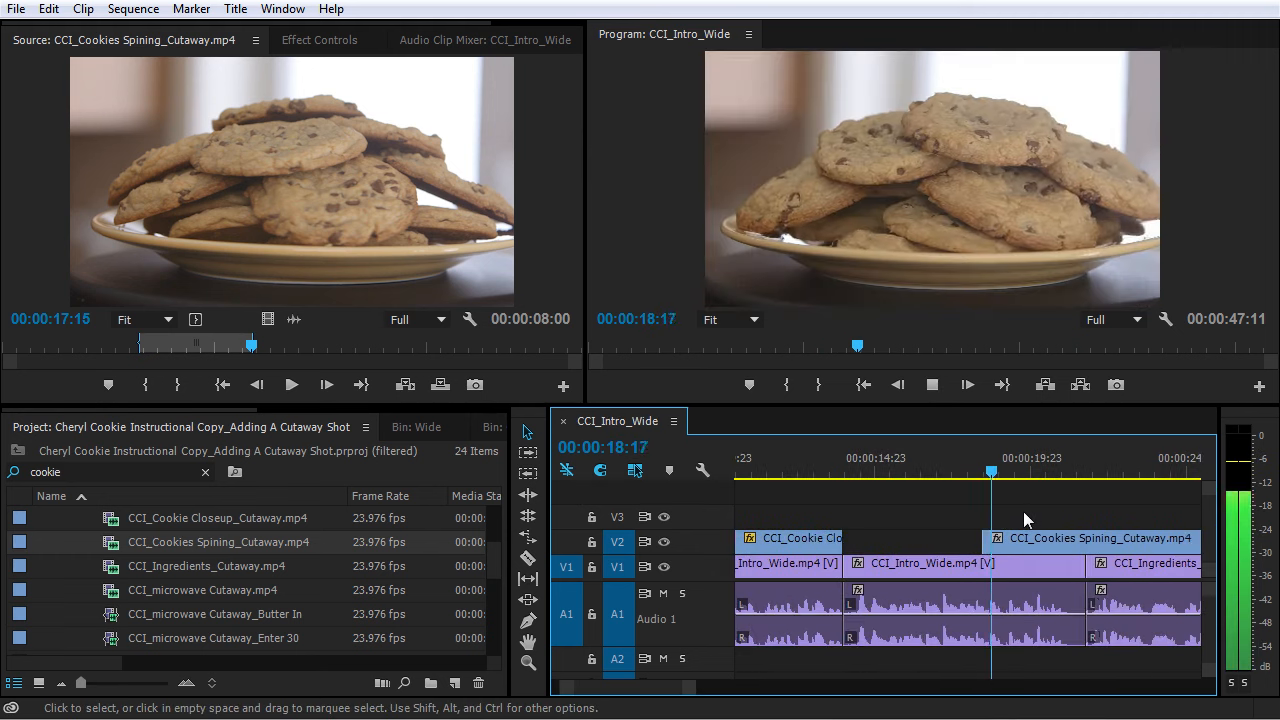
key(equal)
key(minus)
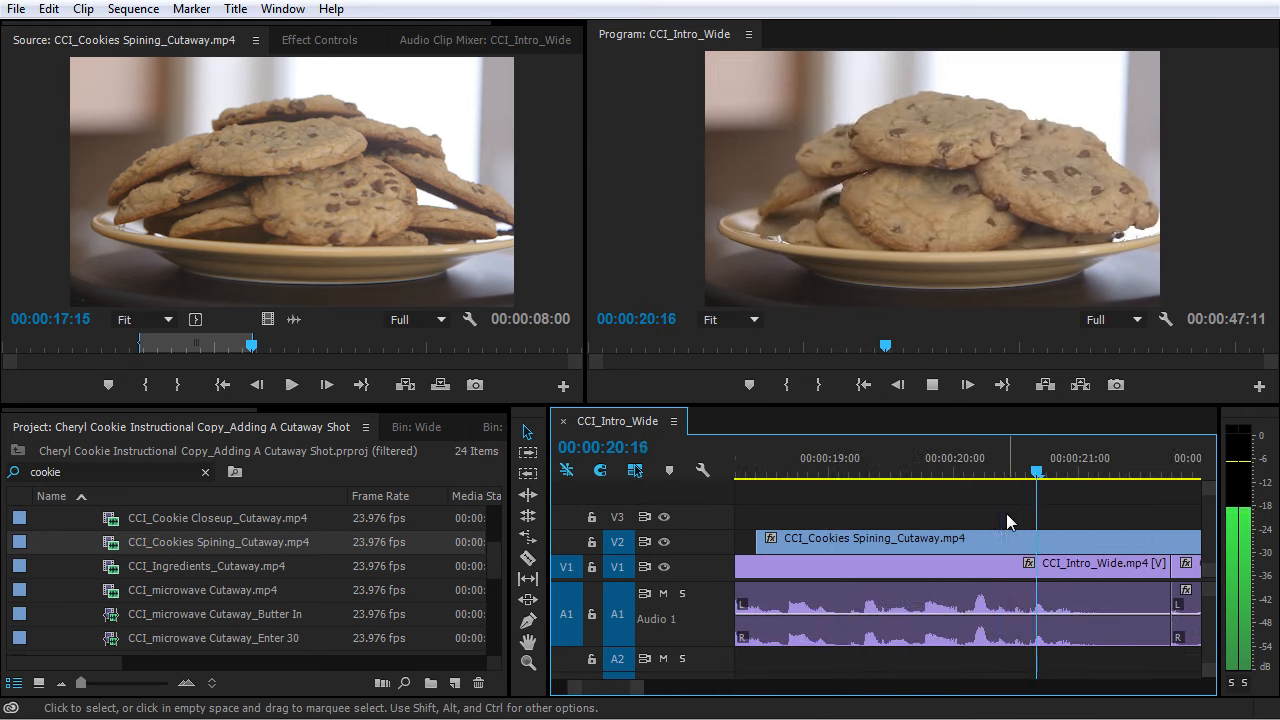
key(equal)
key(space)
- Move the spinning cookies cutaway on V2 so that it starts at 00:00:18:15
drag(861, 457, 876, 465)
drag(885, 540, 899, 545)
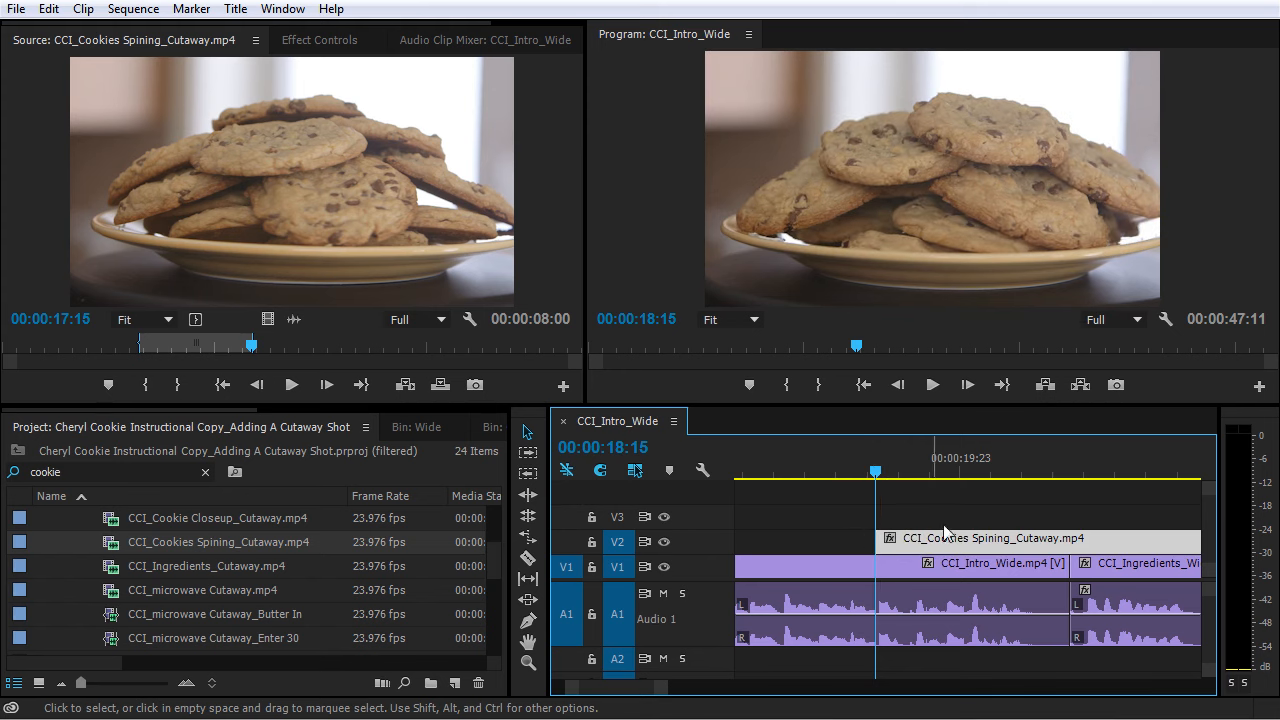
- Split the spinning cookies cutaway at 00:00:21:18, where the ingredients clip begins, and delete the part after the split
key(space)
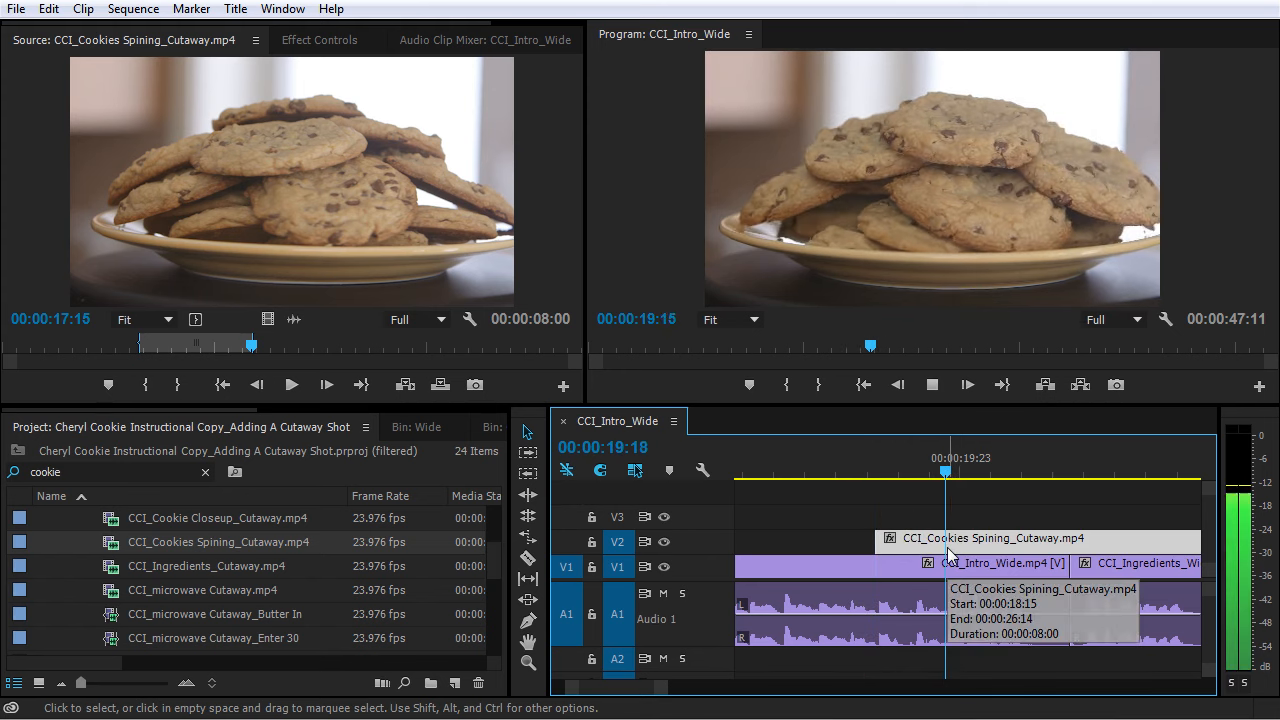
key(space)
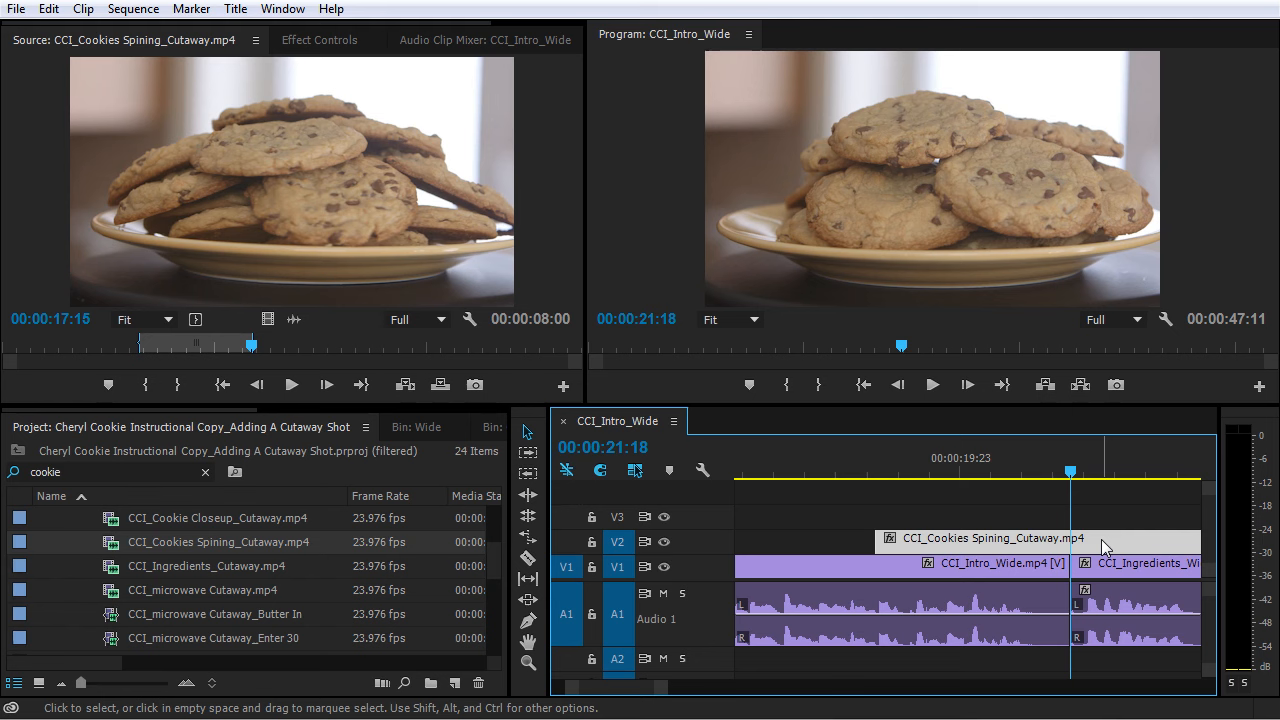
key(ctrl+k)
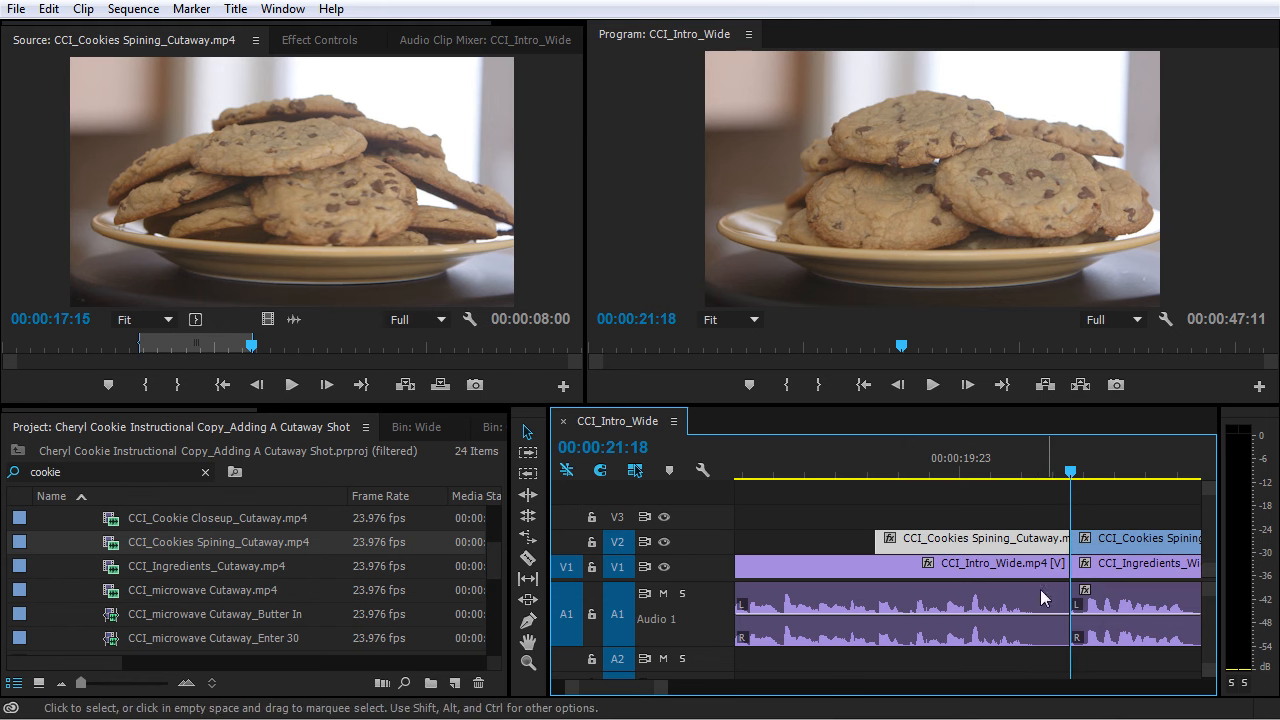
click(1104, 537)
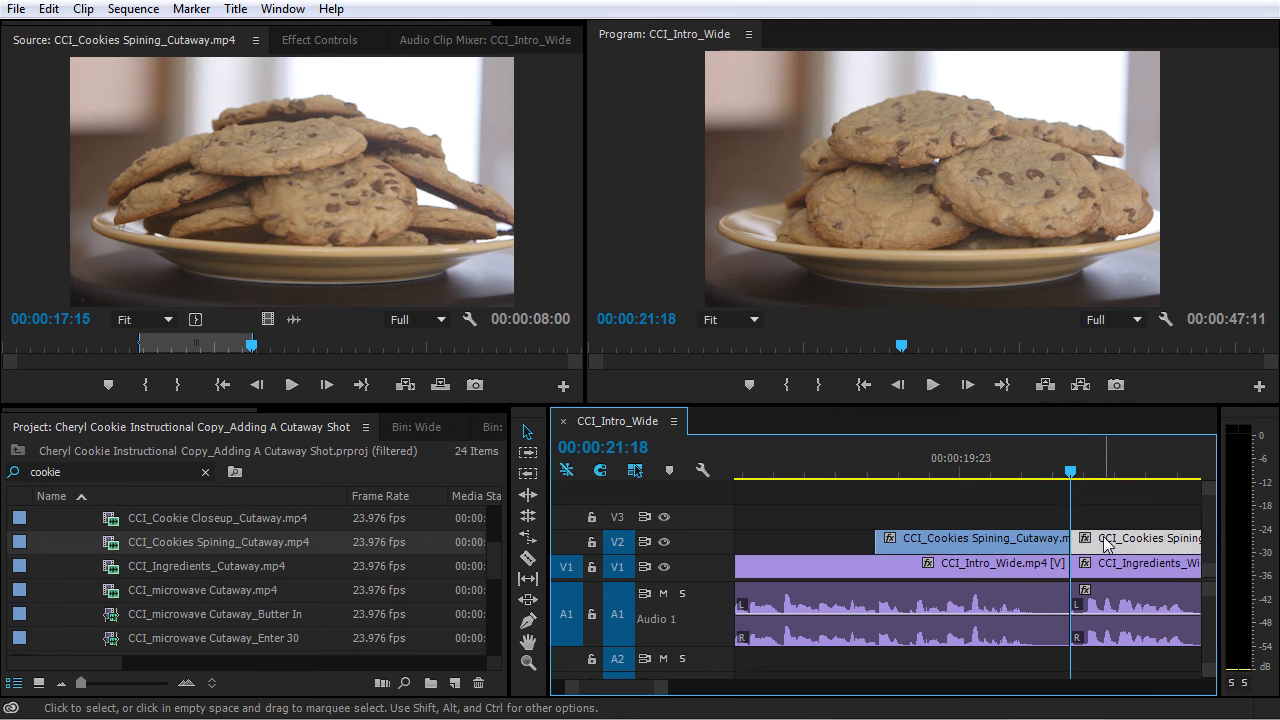
- Play the sequence from 00:00:19:15 through the end of the shortened cutaway into the ingredients clip
drag(1080, 472, 868, 476)
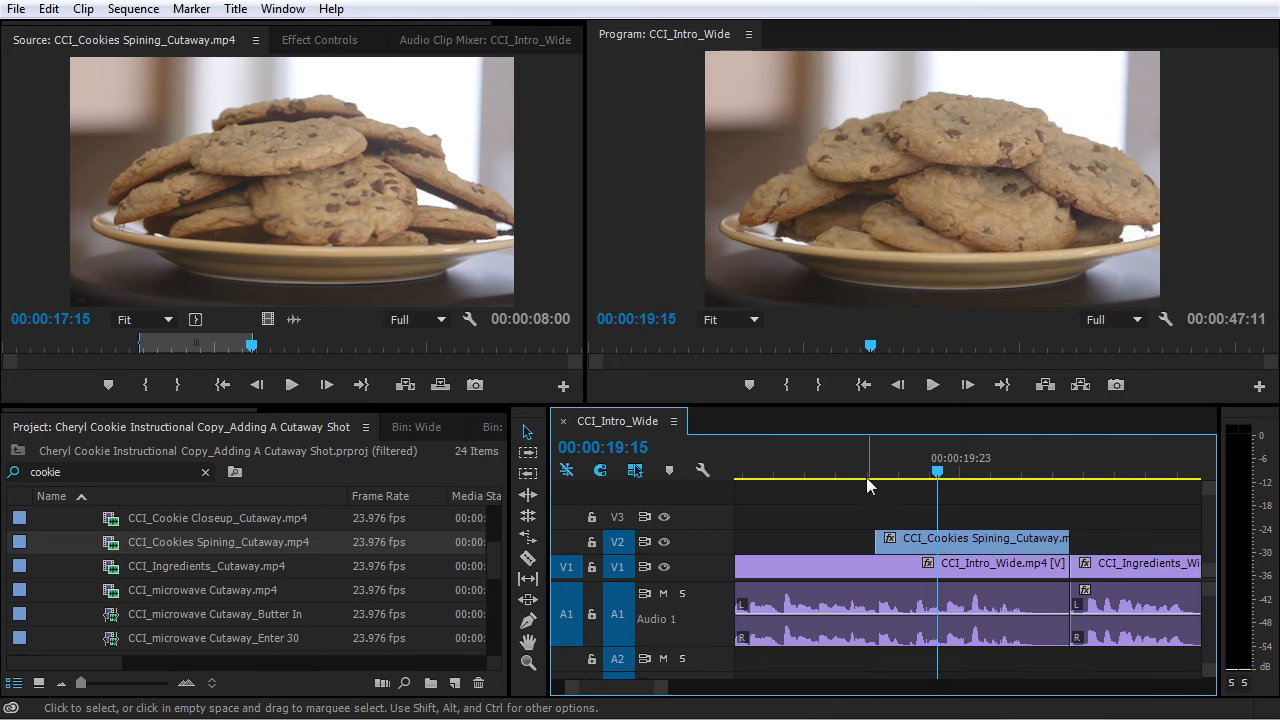
key(space)
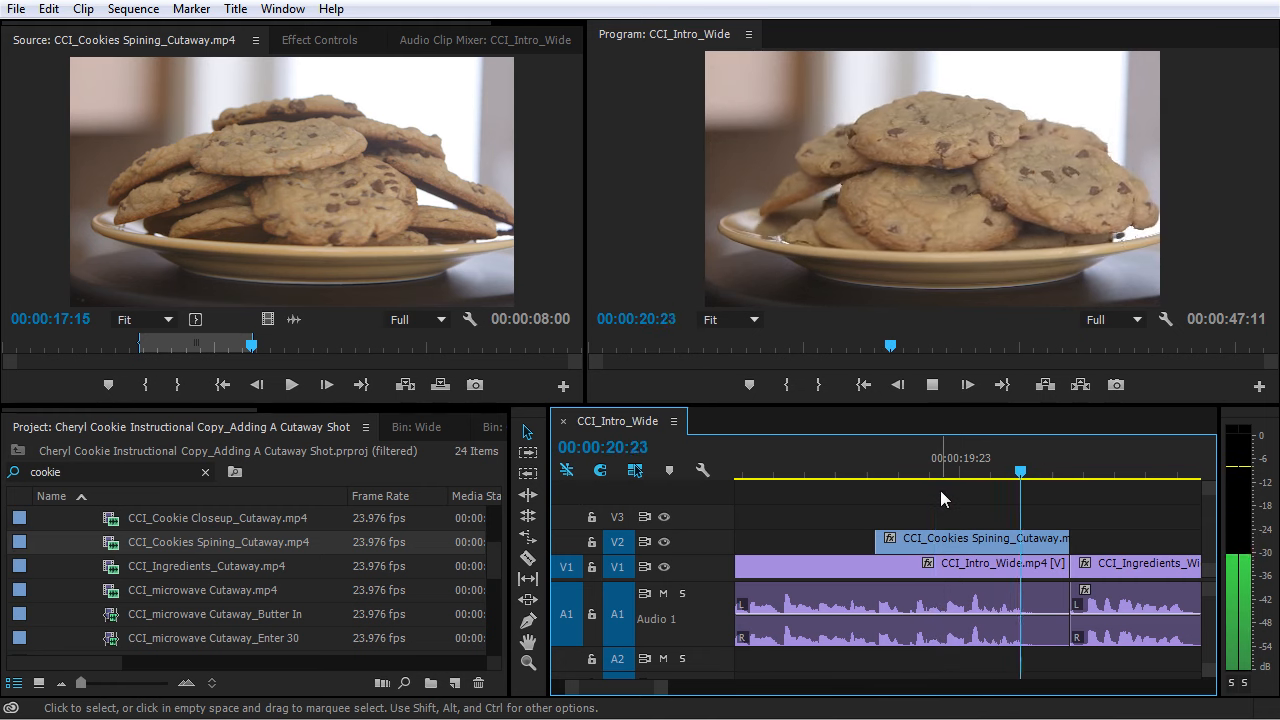
key(space)
key(minus)
key(minus)
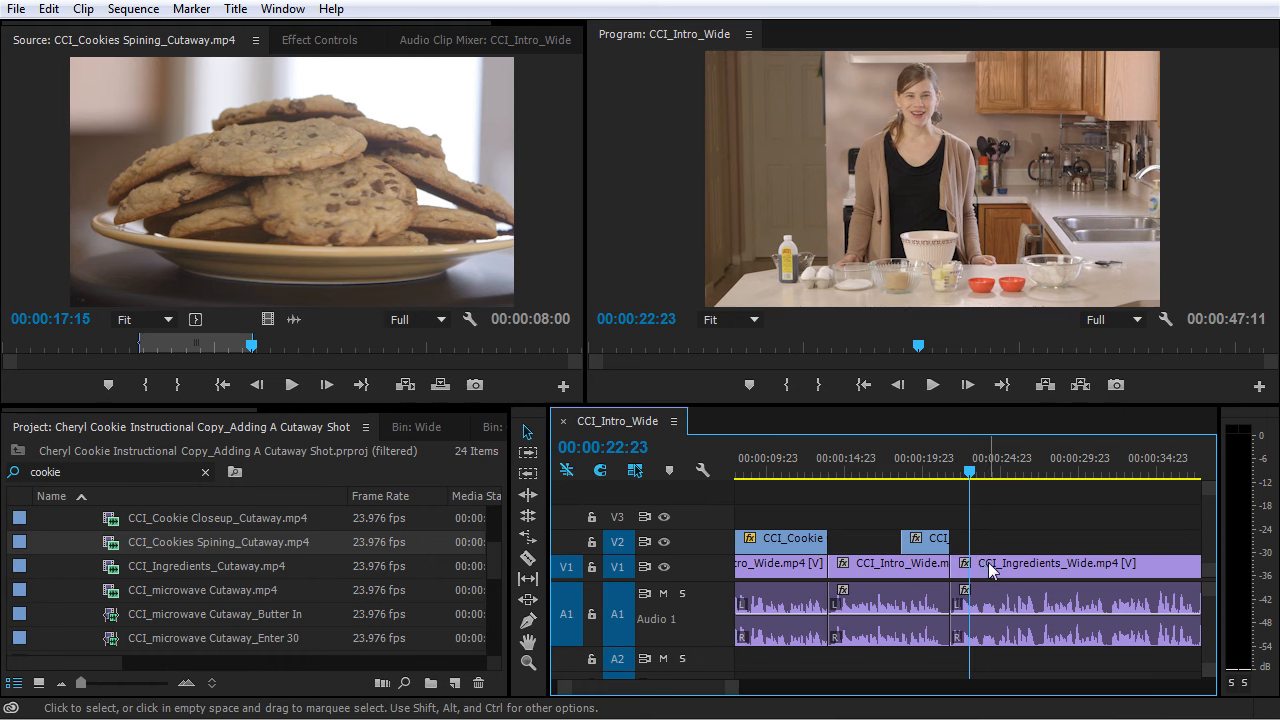
- Move the ingredients clip about 10 frames later, extend the cookies cutaway over the gap, and play from 00:00:20:18
scroll(958, 564, up, 5)
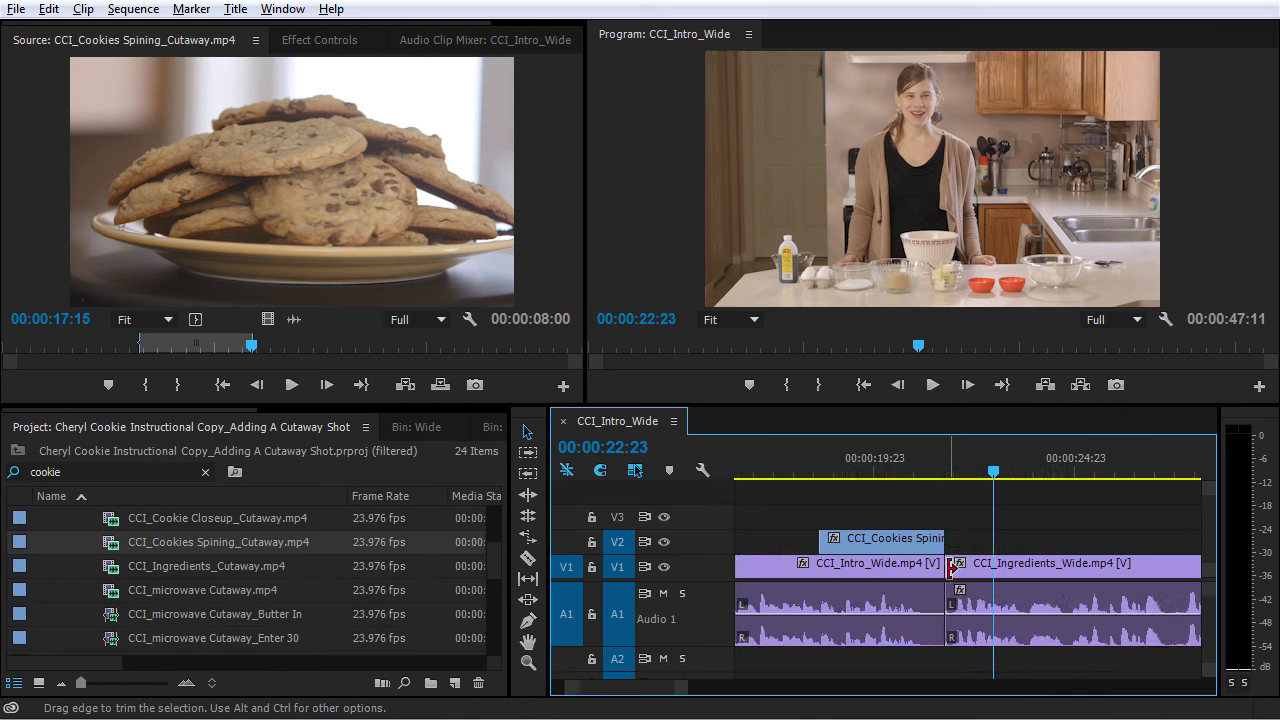
mouse_move(958, 564)
mouse_down()
mouse_move(970, 566)
mouse_move(926, 540)
mouse_move(956, 543)
mouse_up()
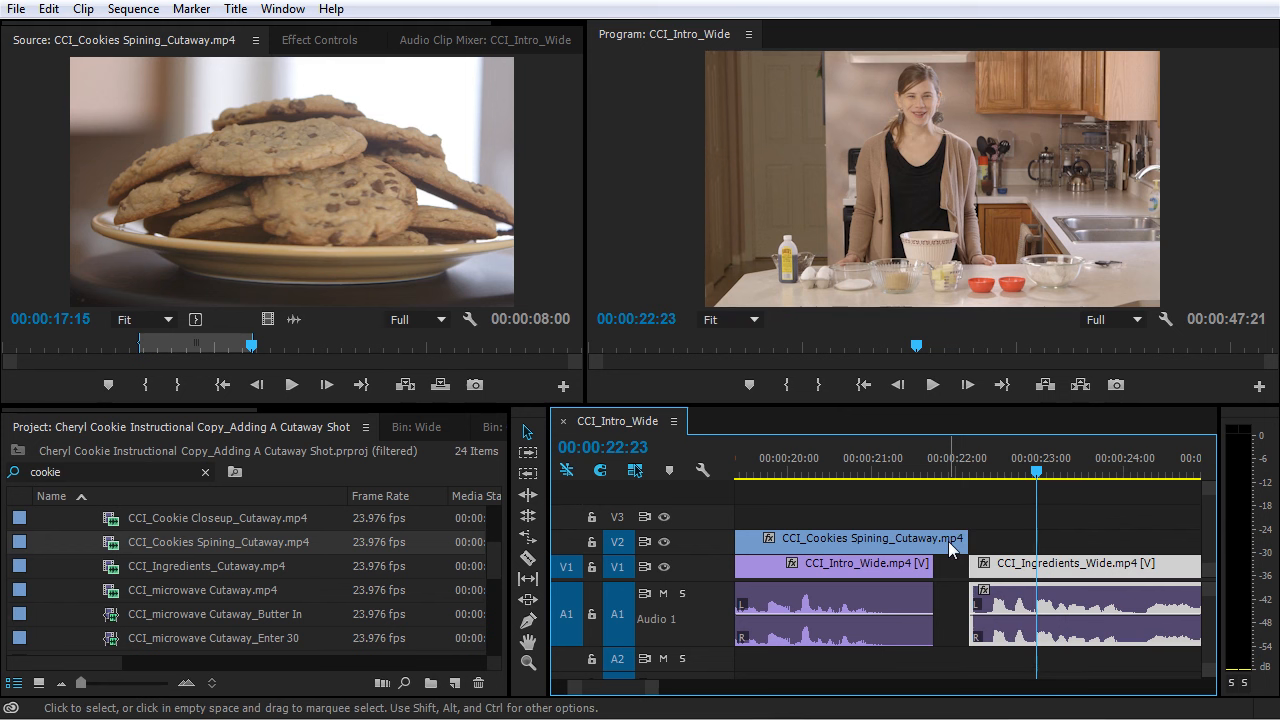
click(851, 458)
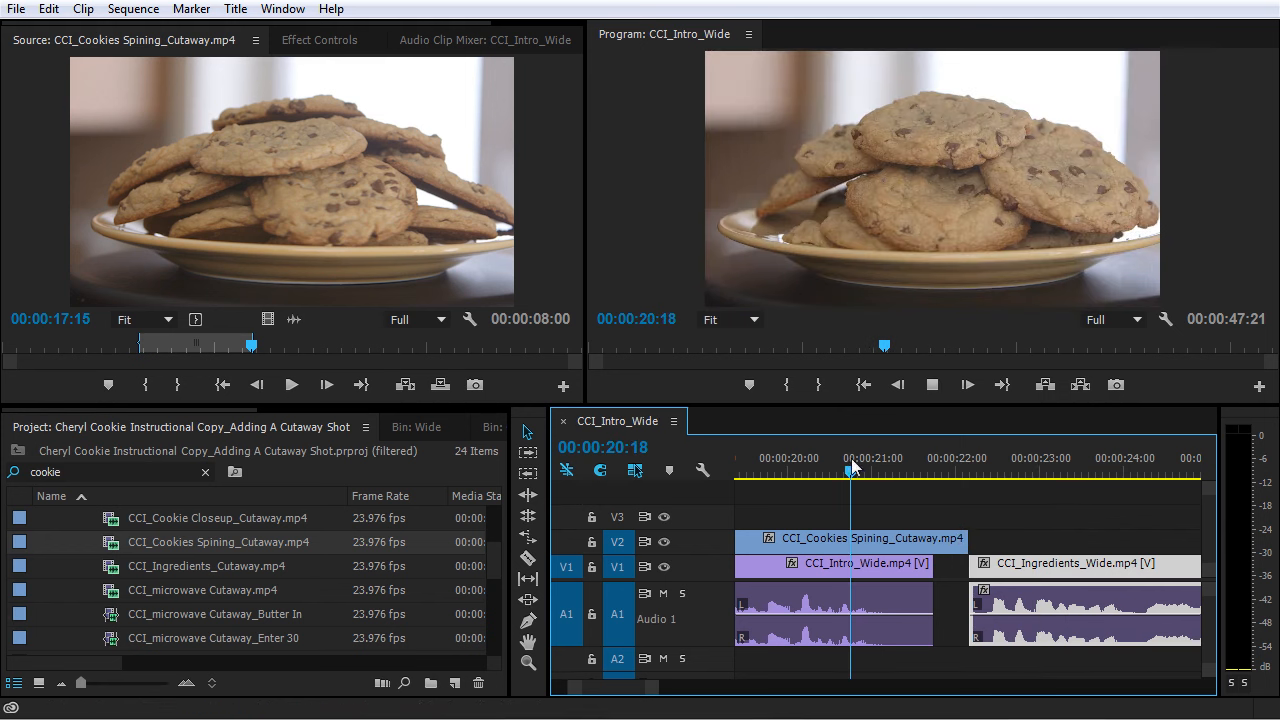
- Stop playback, move the ingredients clip about 6 frames later, and extend the cookies cutaway to its new start
key(space)
key(space)
drag(1005, 567, 1031, 570)
drag(955, 540, 989, 540)
- Play the sequence across the extended cookies cutaway into the start of the ingredients clip
click(901, 468)
key(space)
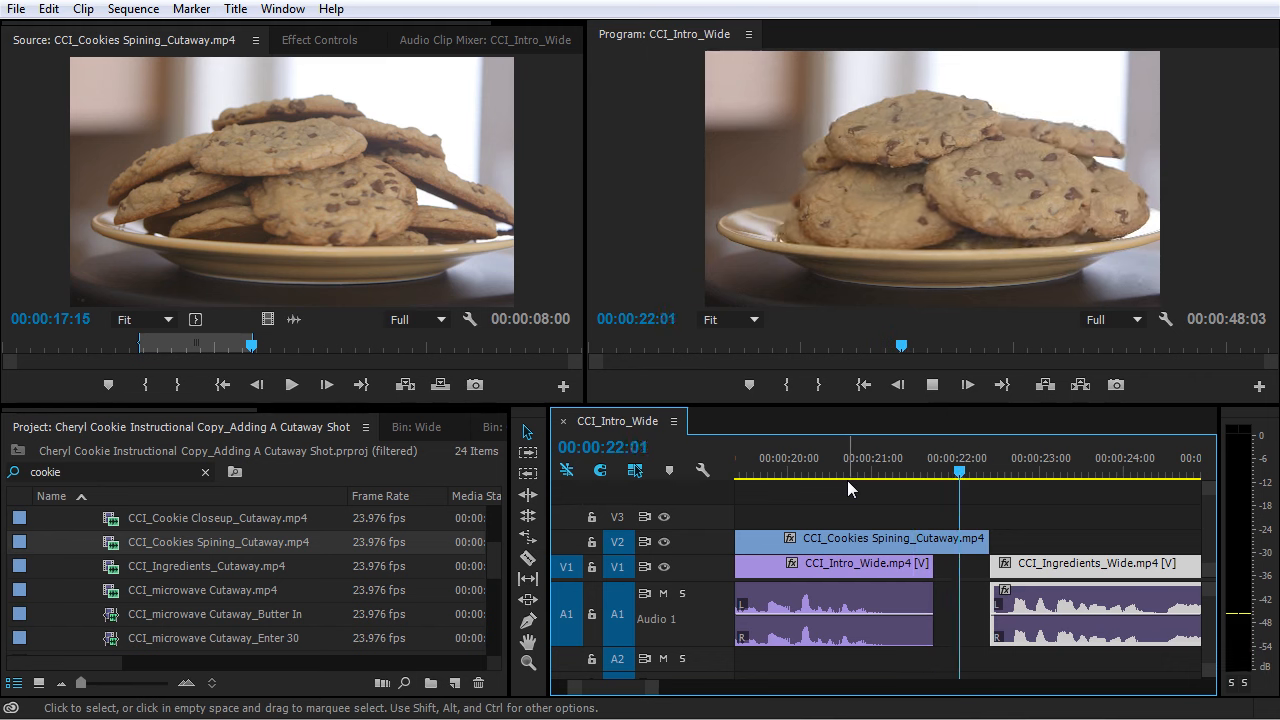
key(space)
drag(1021, 471, 891, 479)
key(space)
key(space)
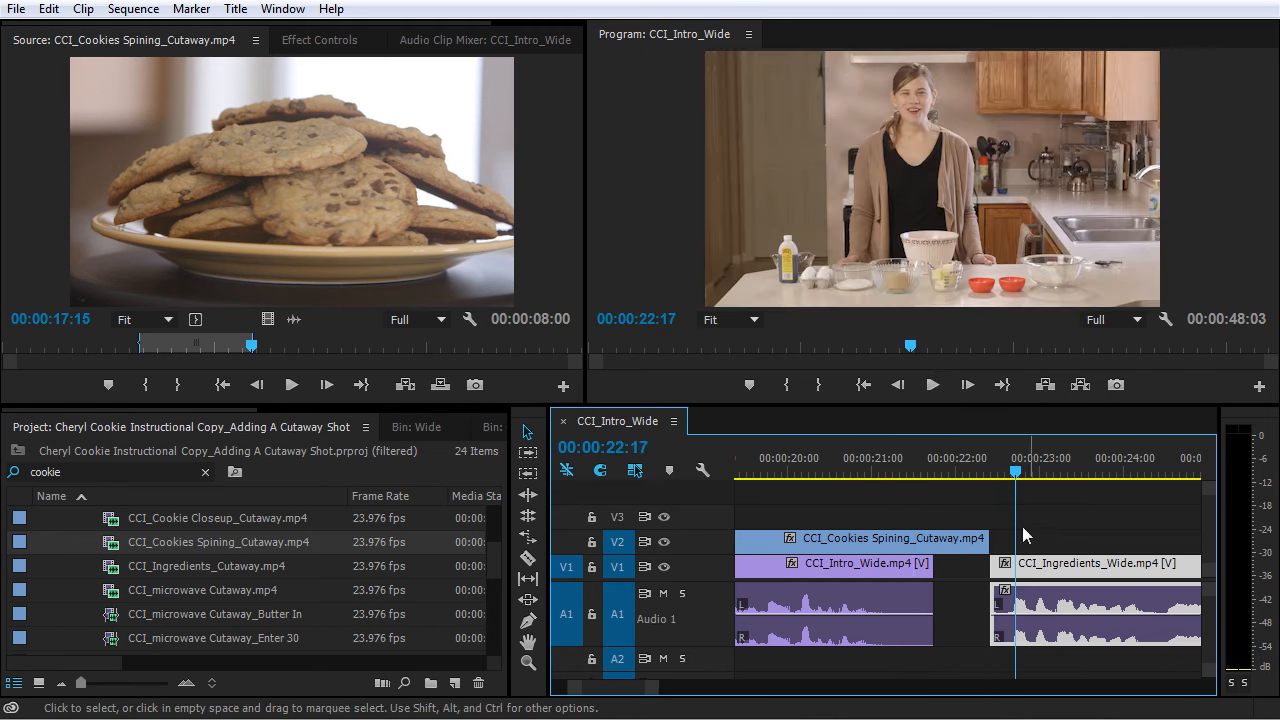
- Deselect the ingredients clip and display the whole sequence in the timeline
key(minus)
key(minus)
key(minus)
key(minus)
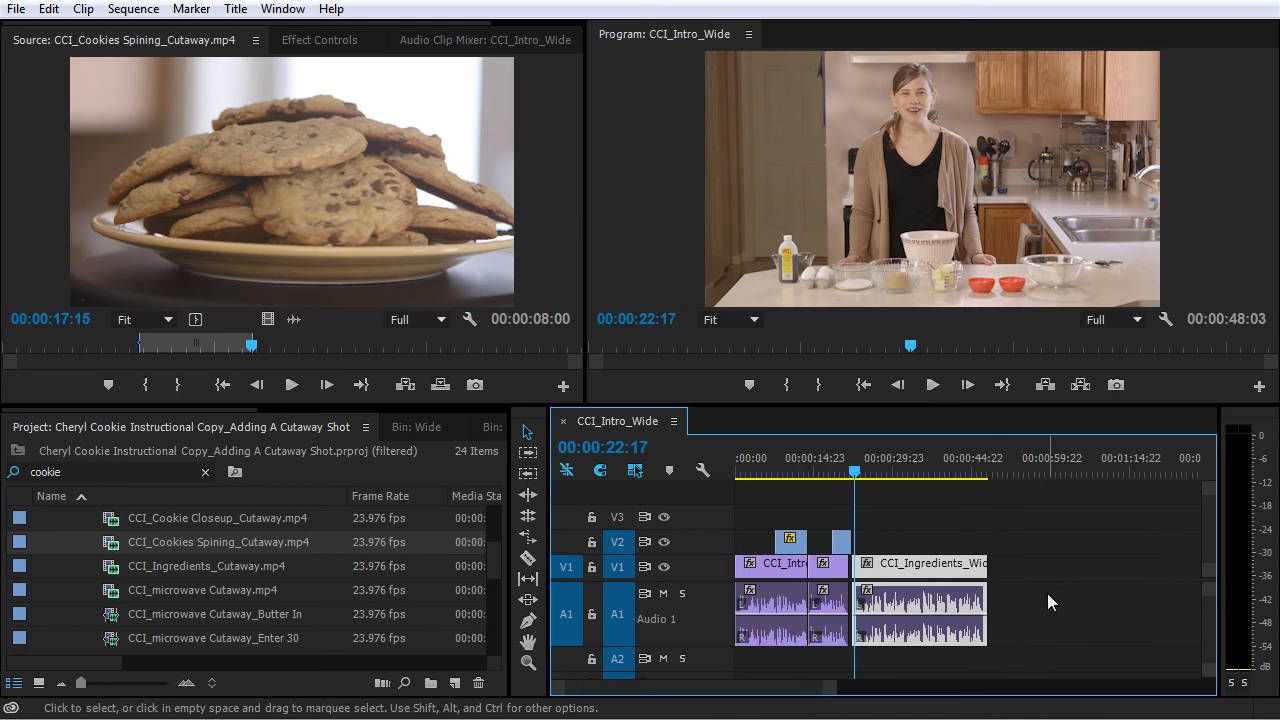
click(909, 521)
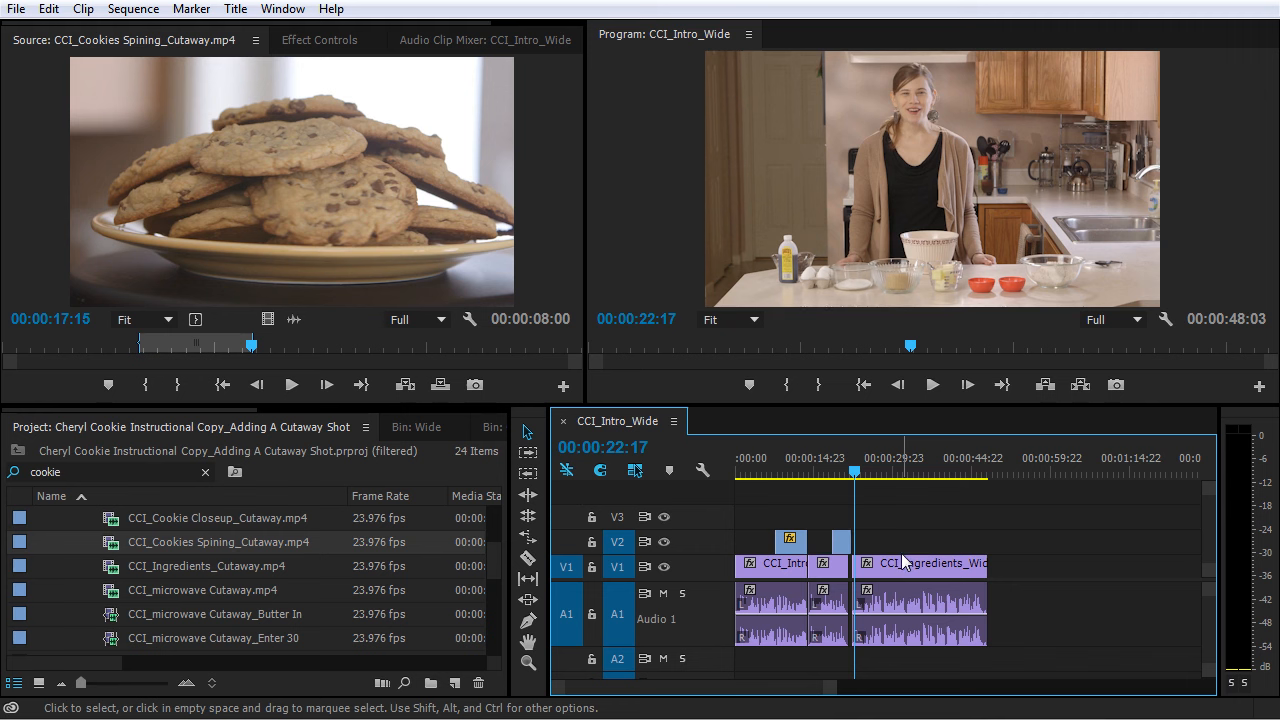
- Filter the project items by "ing" instead of "cookie" and open CCI_Ingredients_Cutaway.mp4 in the source monitor
scroll(162, 580, up, 6)
scroll(163, 585, down, 5)
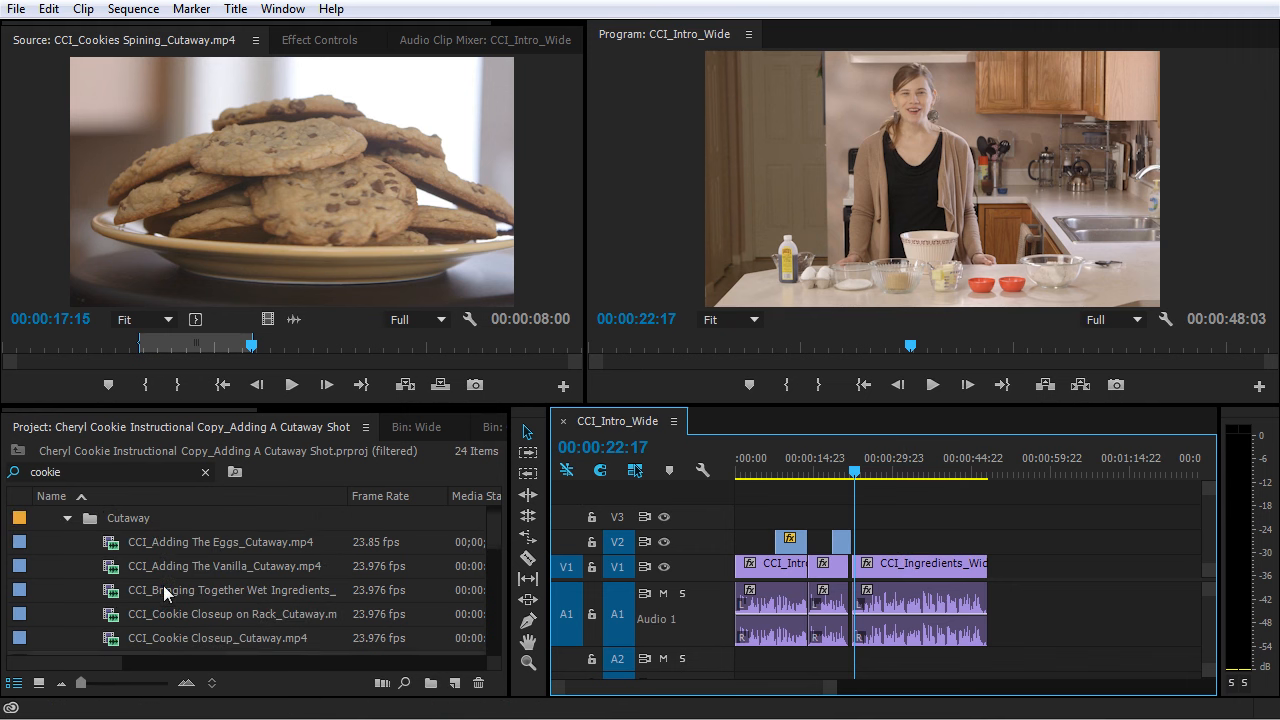
scroll(169, 596, down, 2)
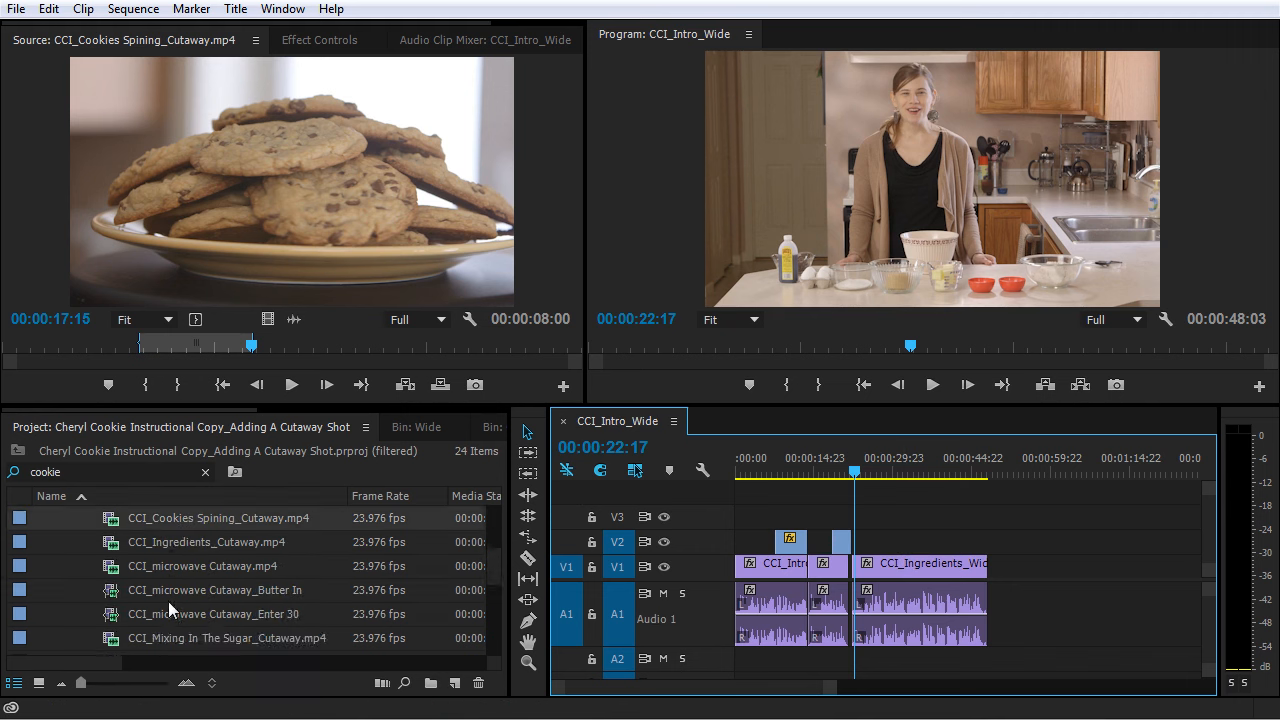
scroll(157, 604, up, 5)
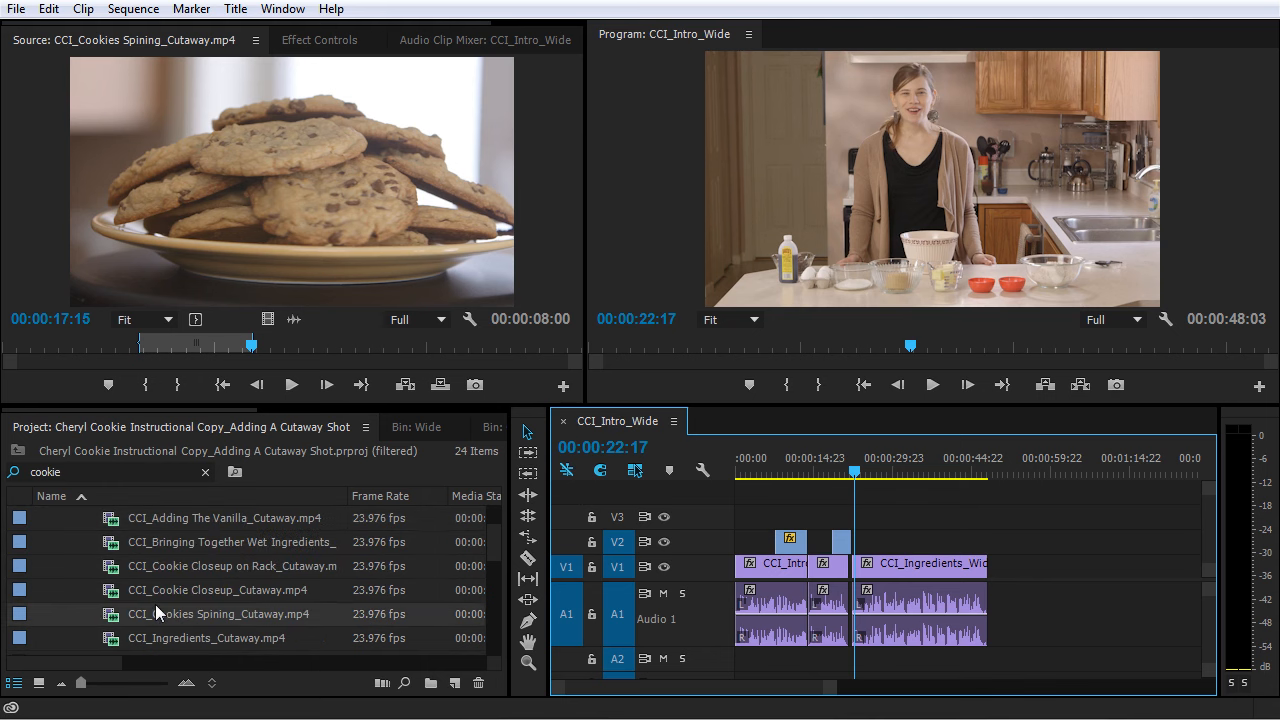
scroll(155, 604, up, 1)
scroll(153, 604, down, 8)
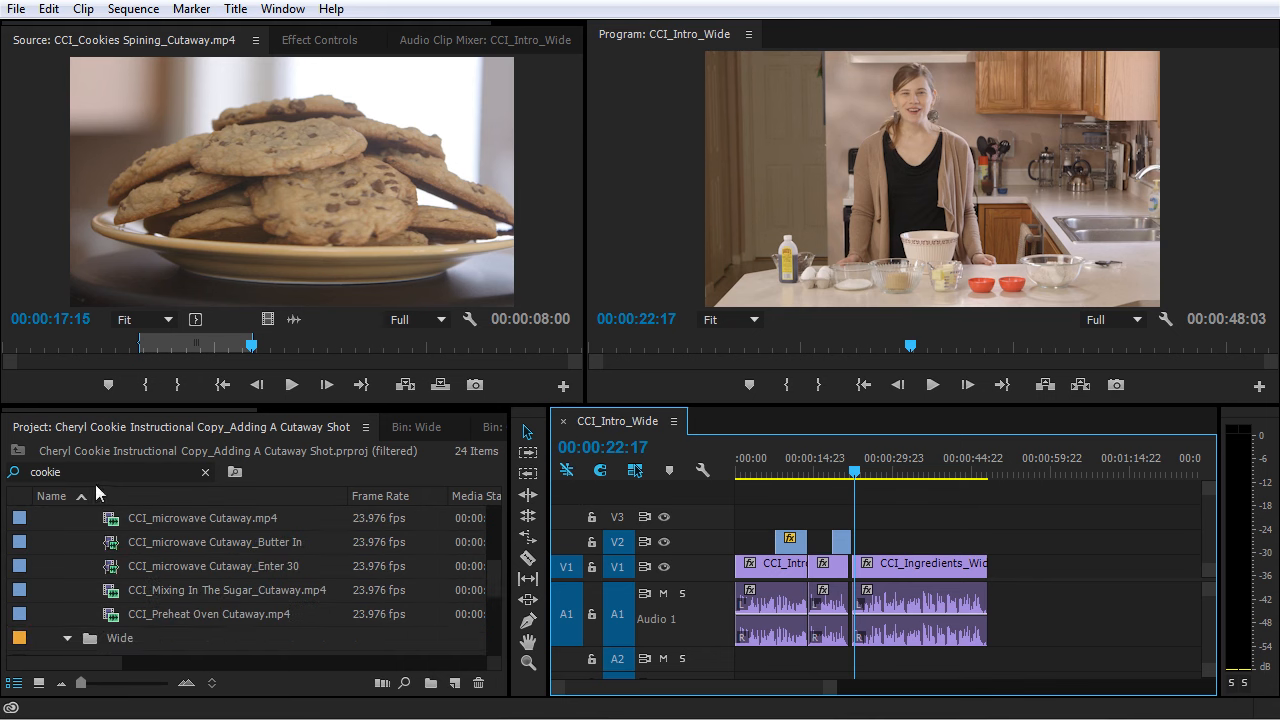
drag(82, 474, 4, 476)
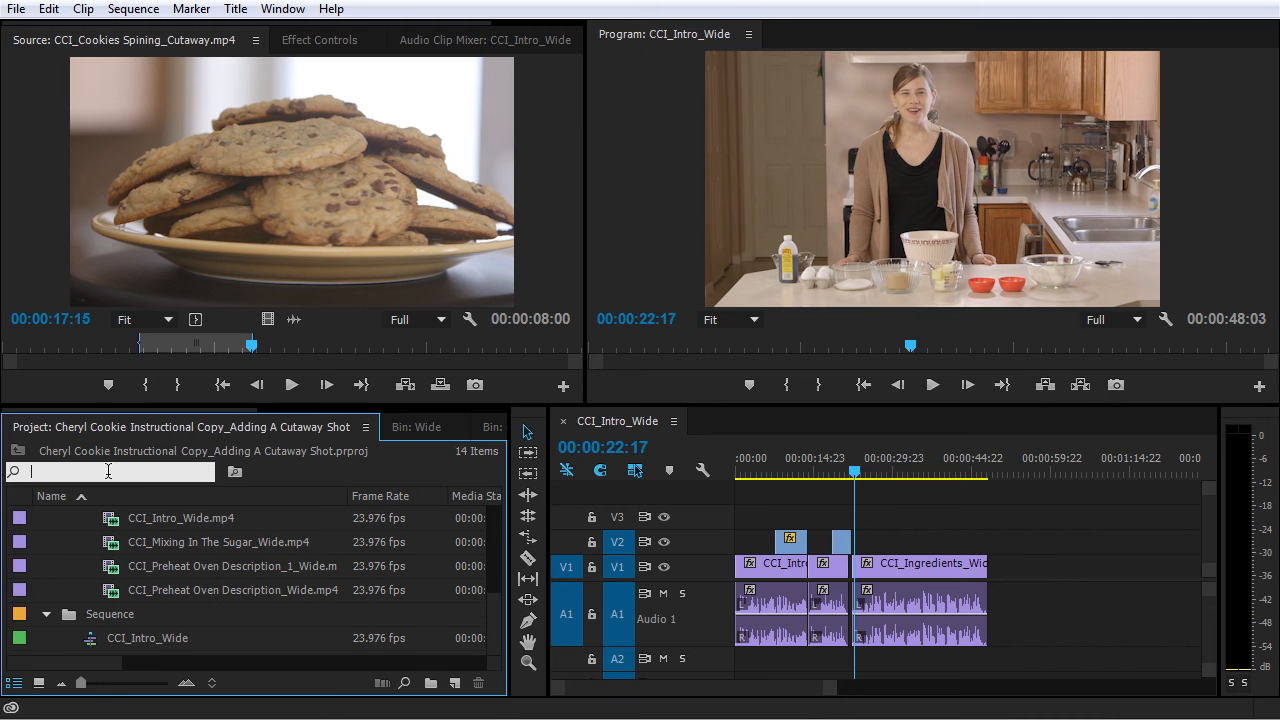
scroll(89, 563, up, 2)
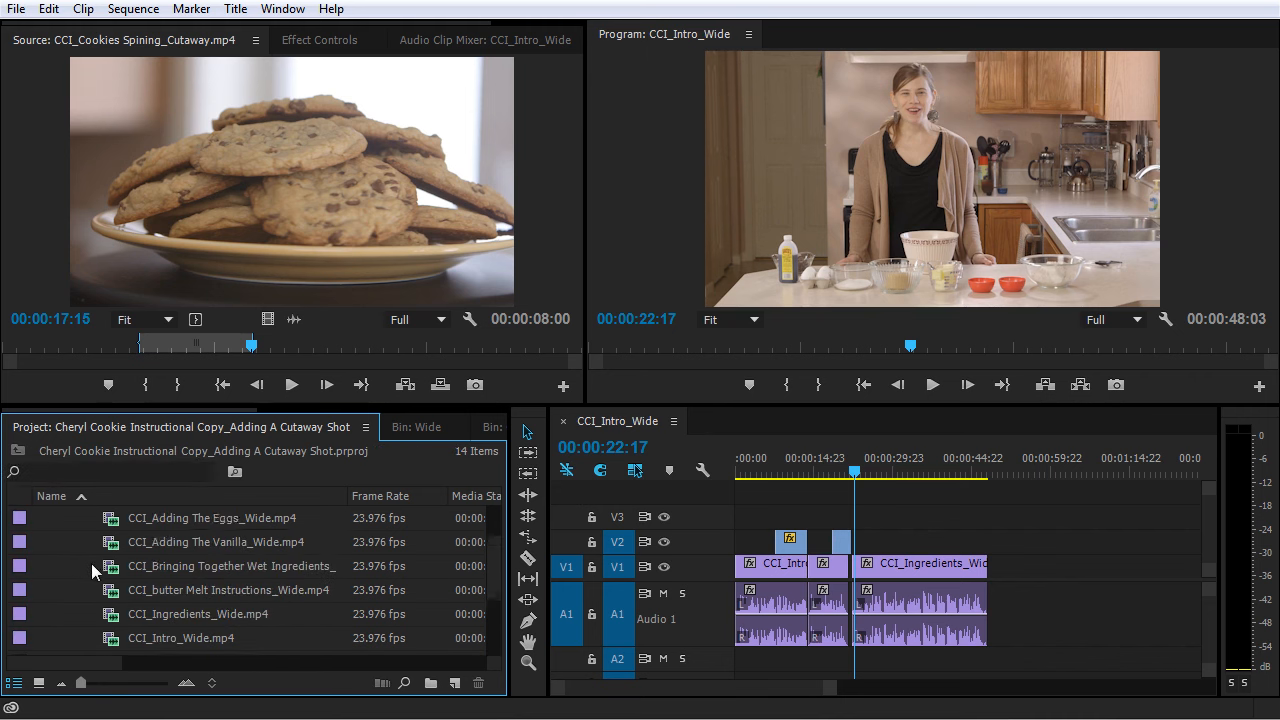
click(108, 472)
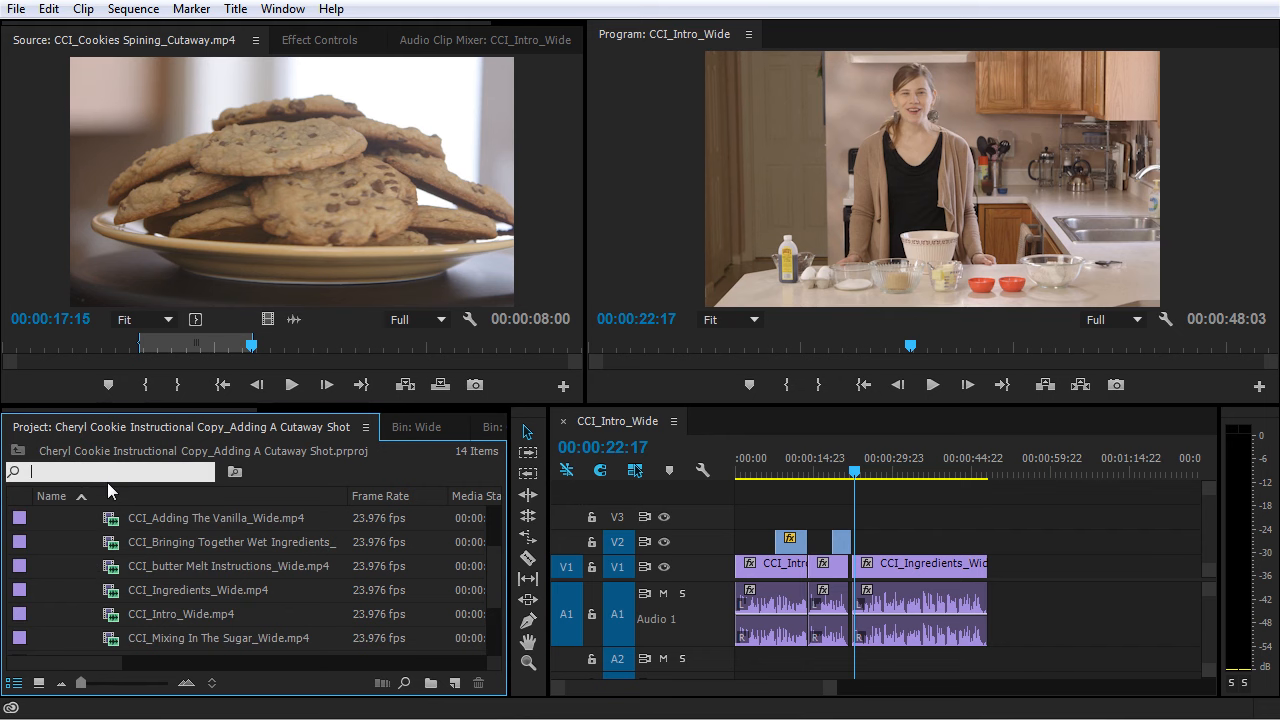
text(ing)
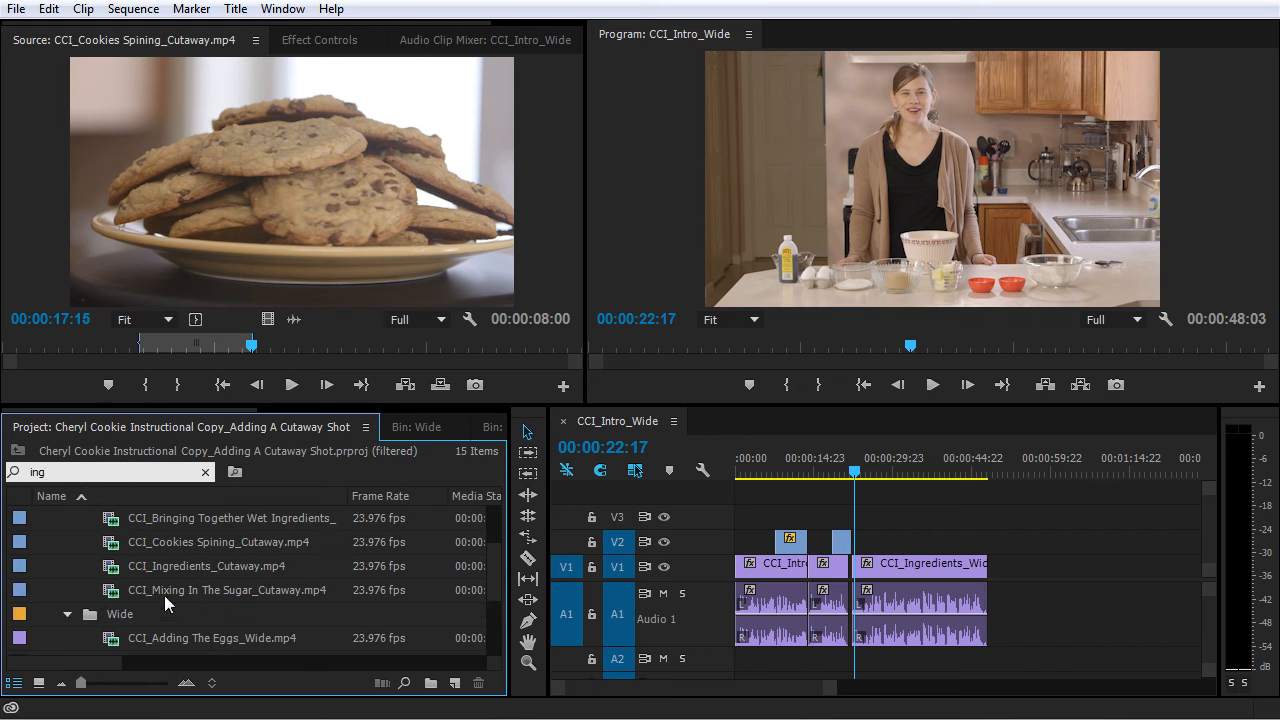
double_click(164, 567)
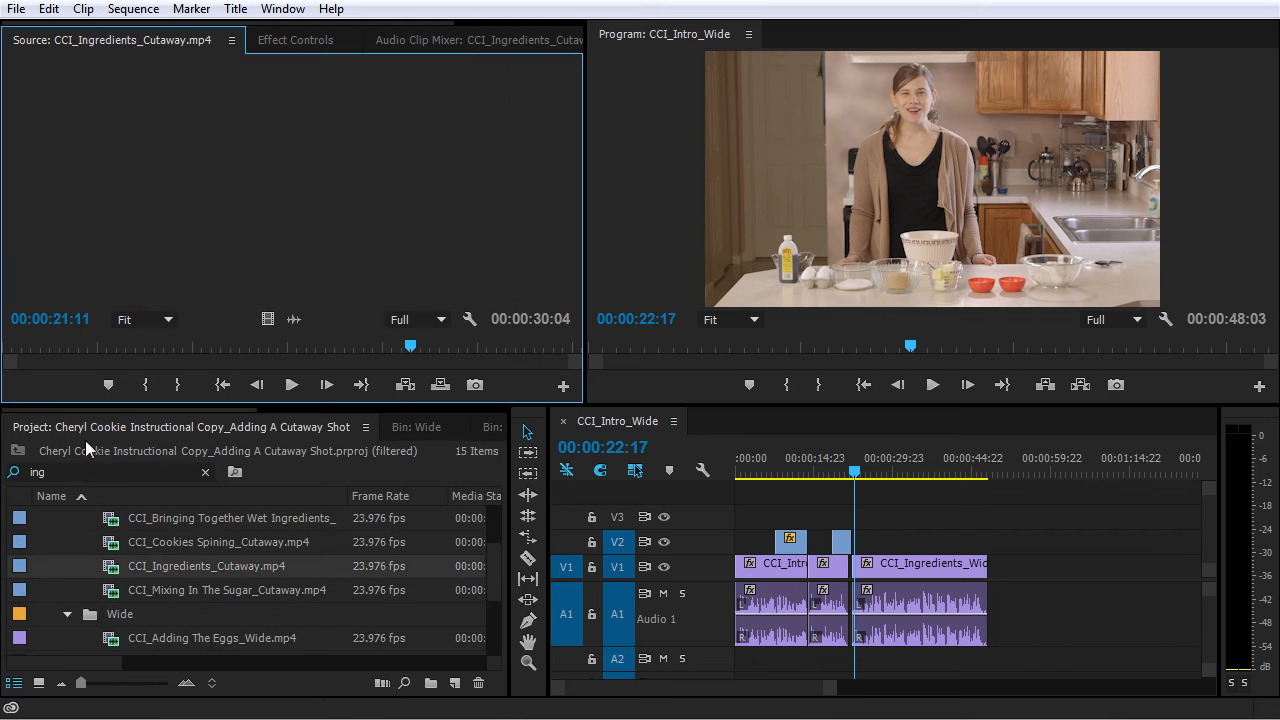
- Review the ingredients cutaway in the source monitor and set its Out point at 00:00:27:14
drag(129, 348, 59, 347)
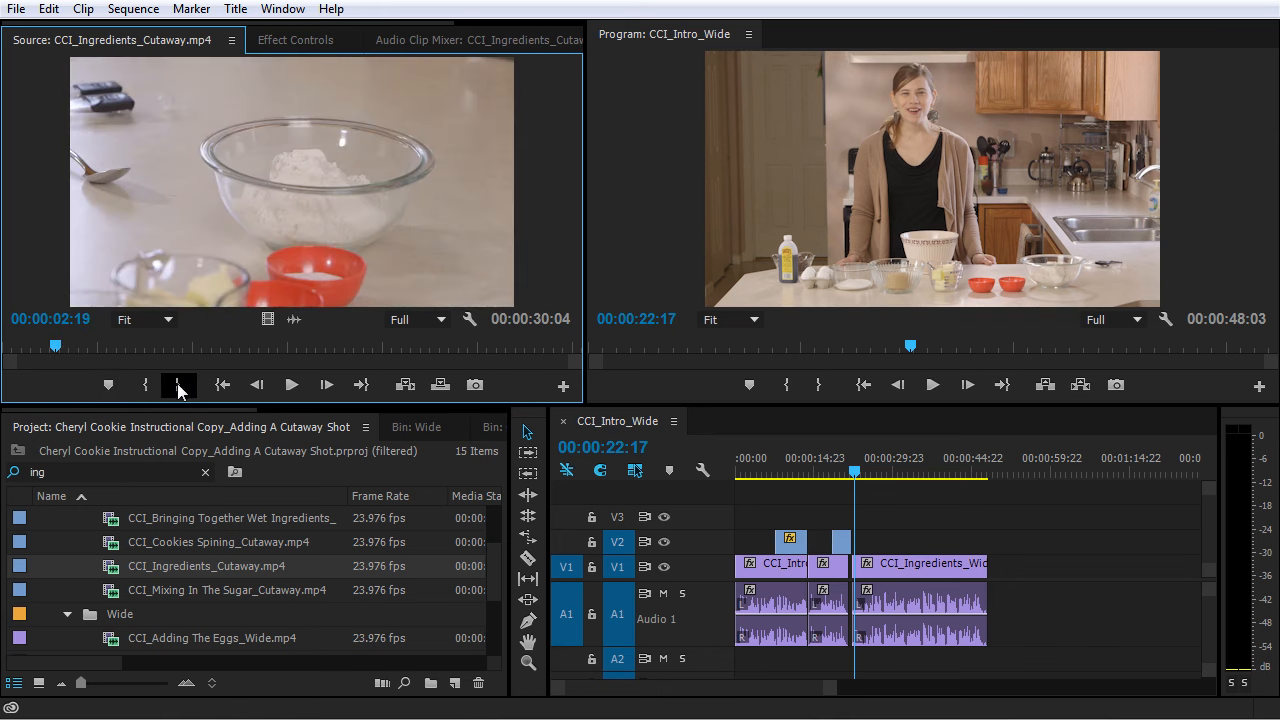
key(space)
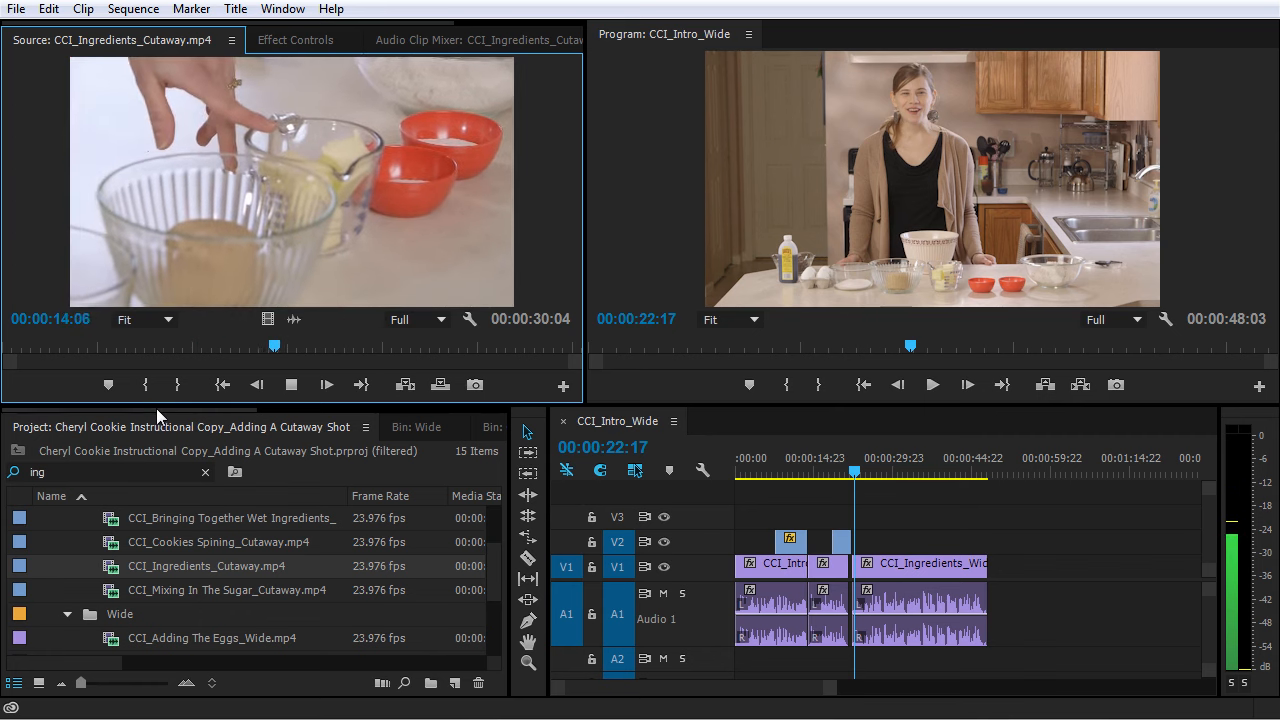
key(space)
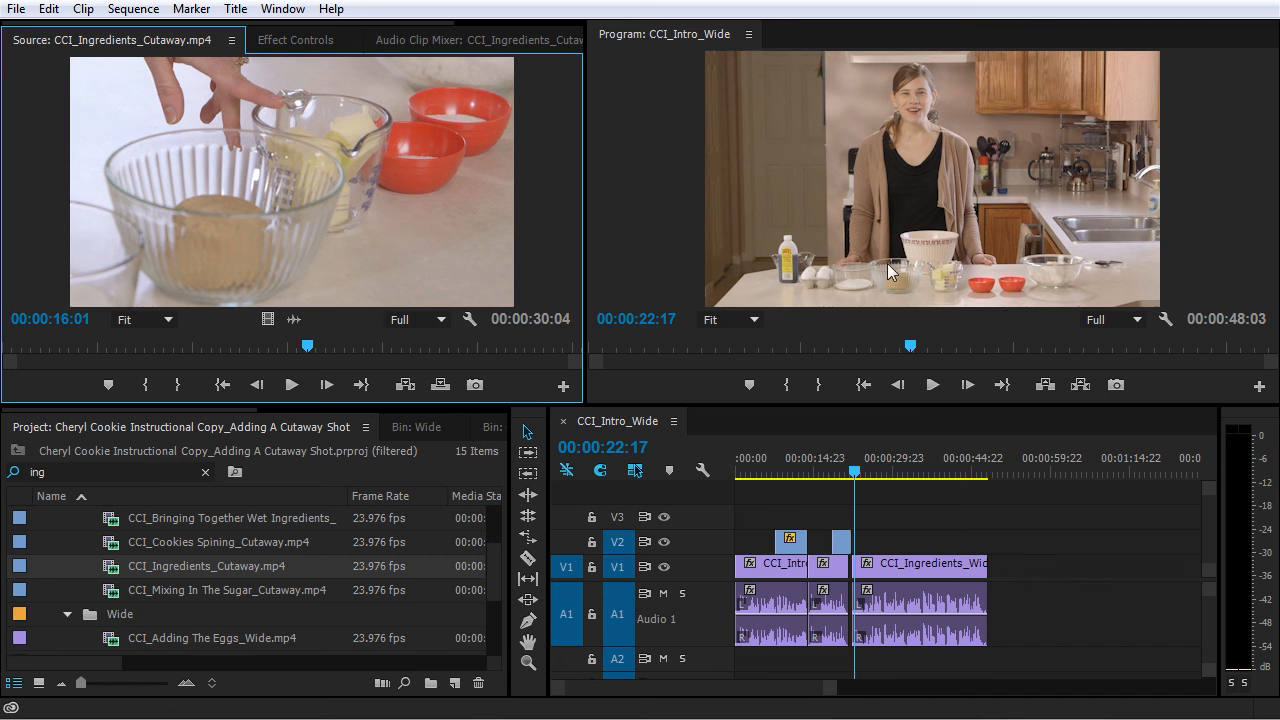
drag(307, 346, 530, 351)
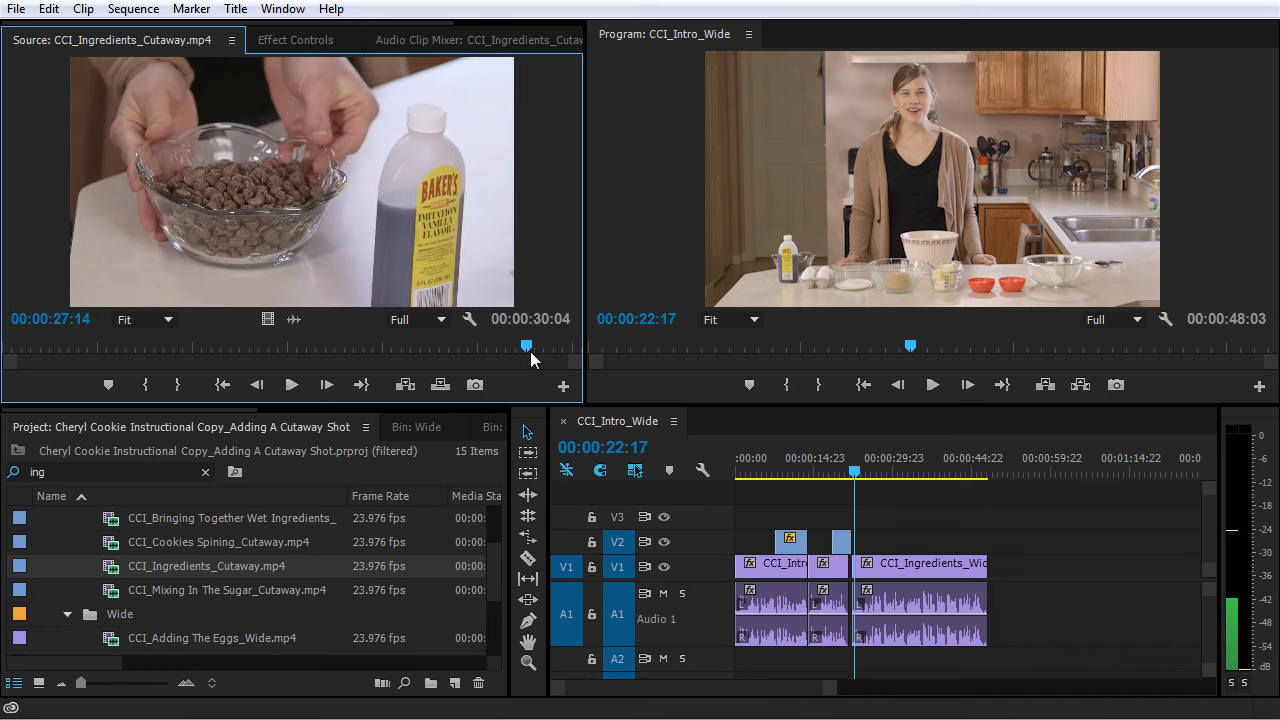
click(178, 385)
drag(480, 346, 154, 346)
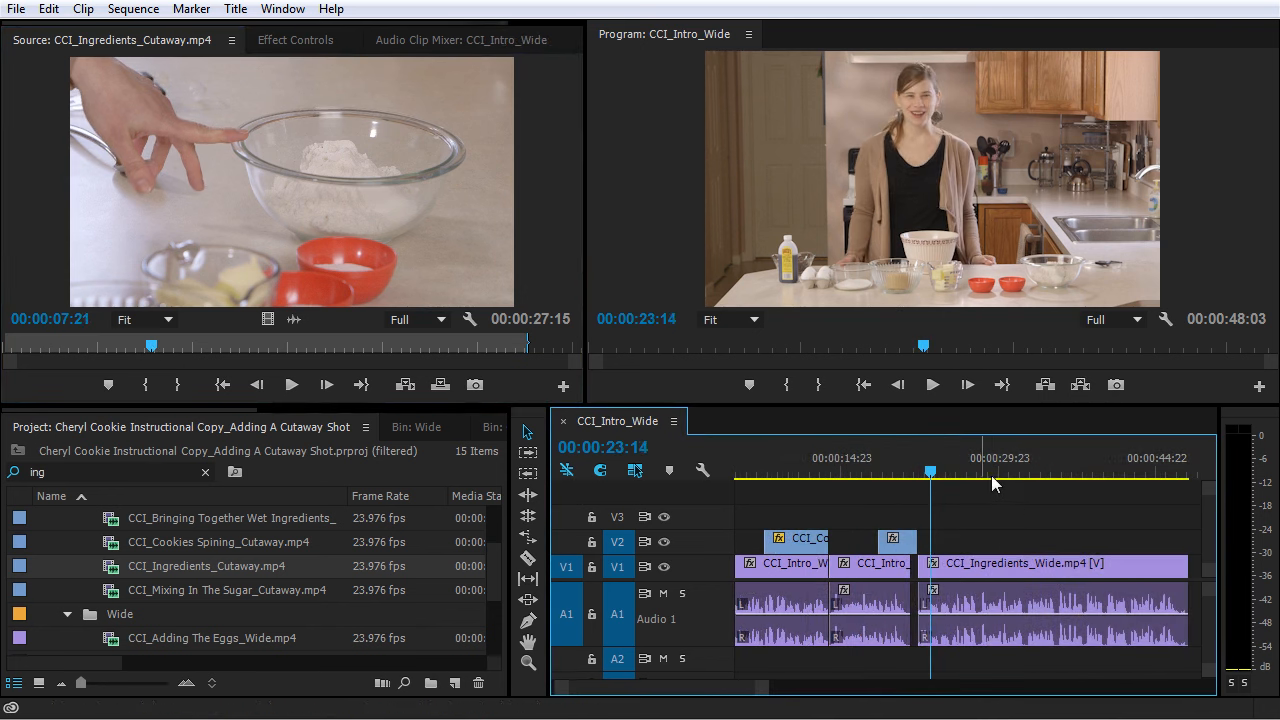
- Play the ingredients wide clip from 00:00:23:14 and park the sequence playhead at 00:00:26:19, where the spoken word begins
key(space)
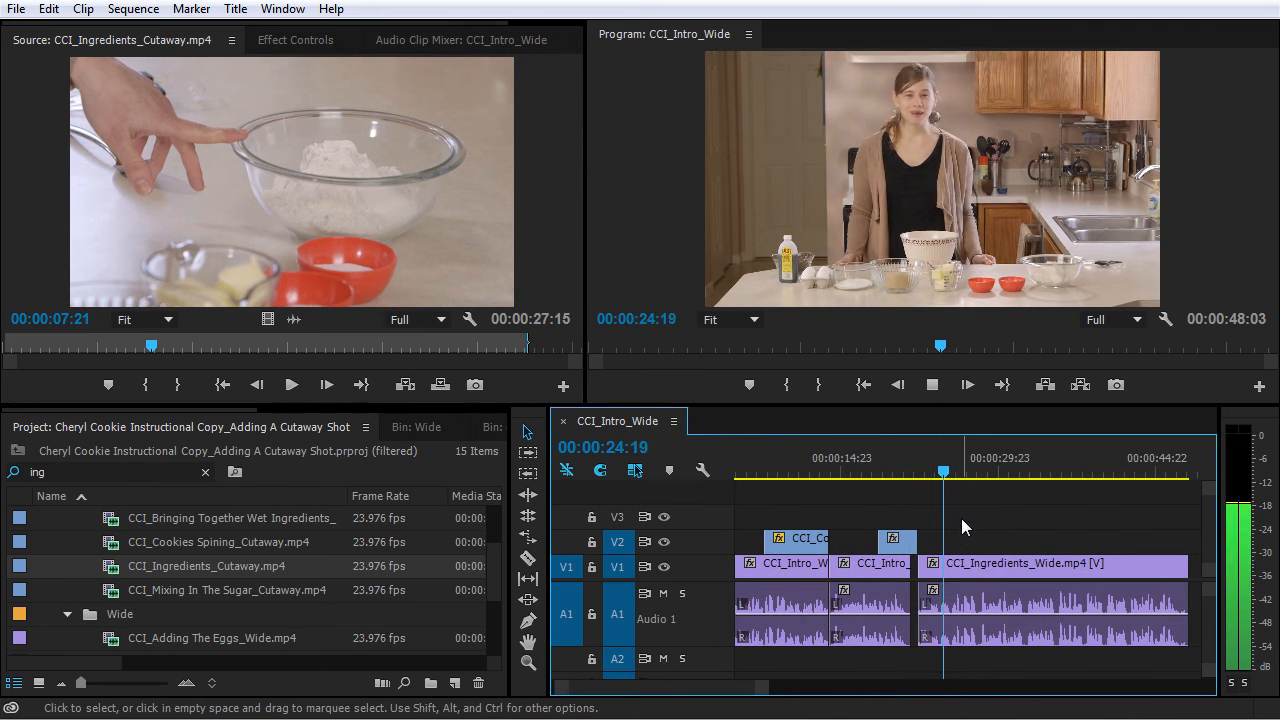
key(space)
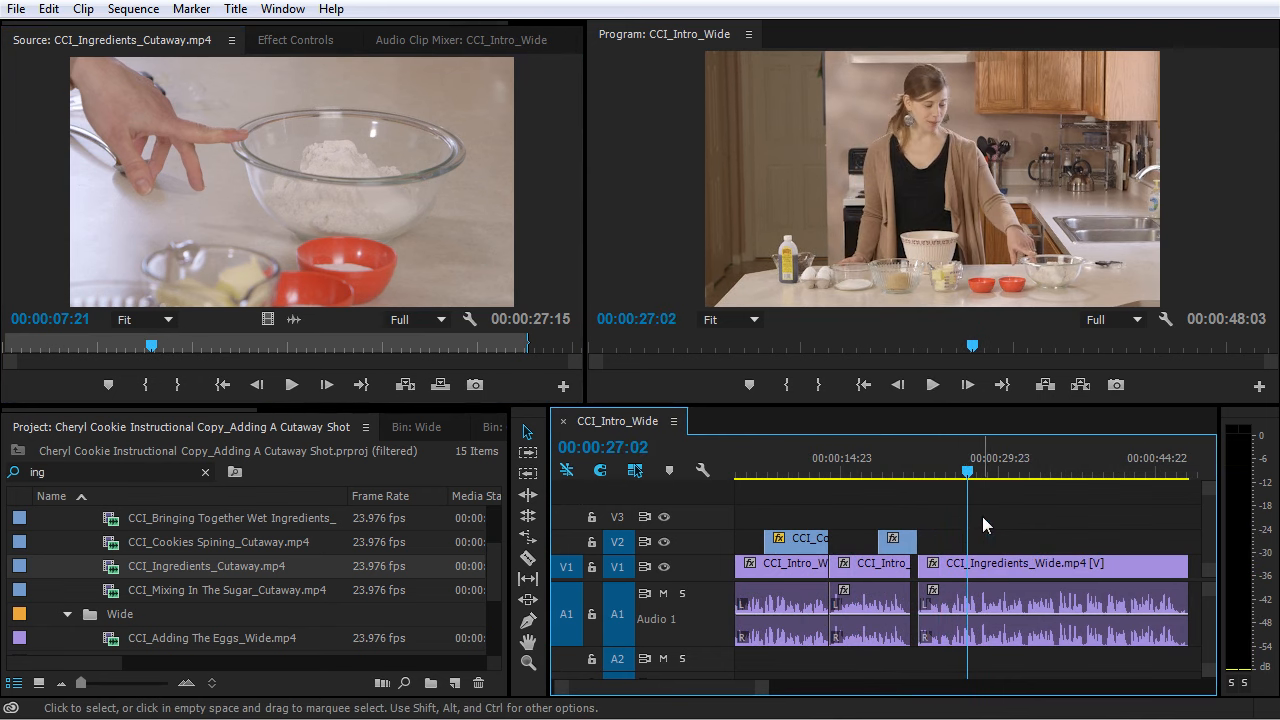
key(equal)
key(equal)
key(equal)
key(equal)
drag(904, 473, 919, 474)
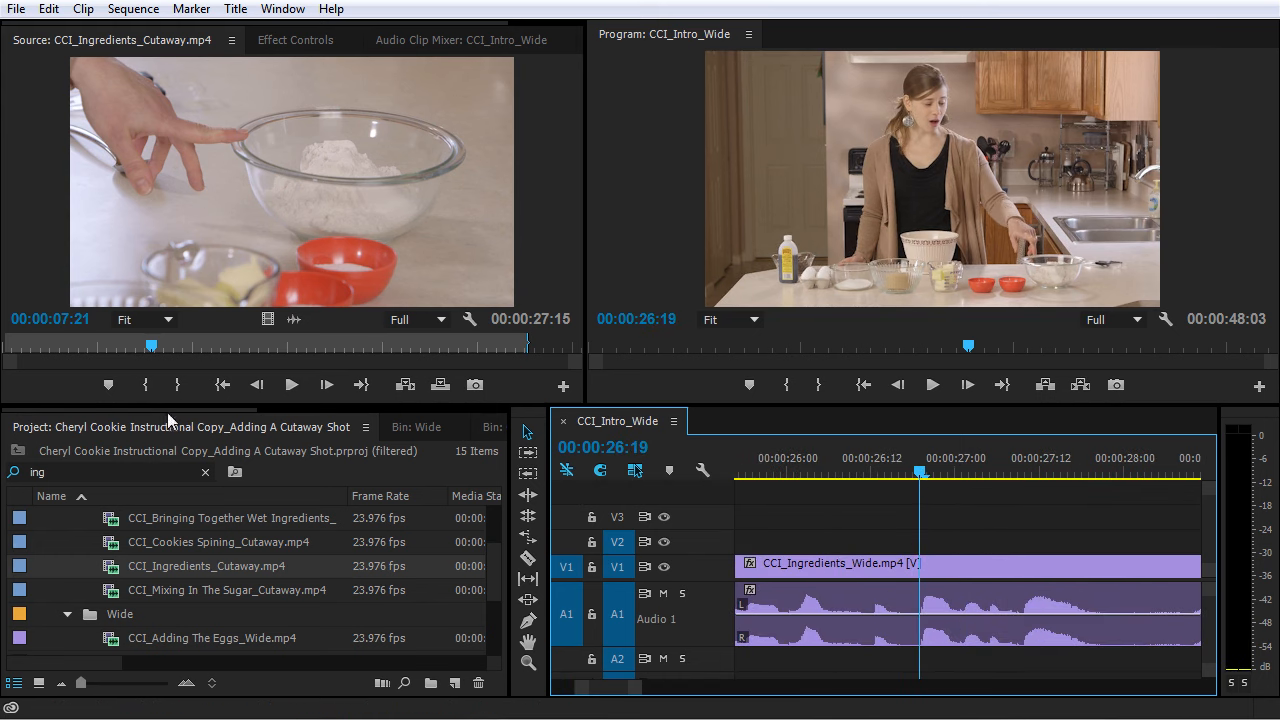
- Show the ingredients cutaway's audio waveform, play from 00:00:06:20, and park the source playhead at 00:00:07:10
click(294, 319)
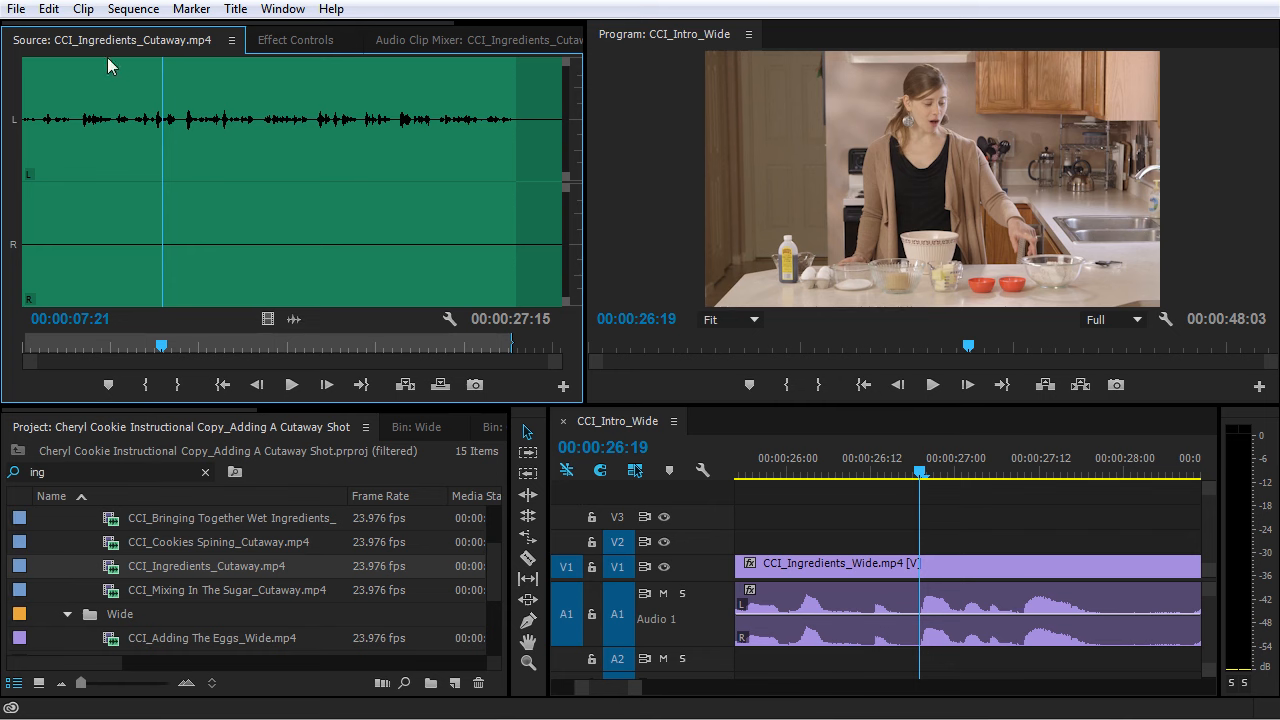
click(144, 108)
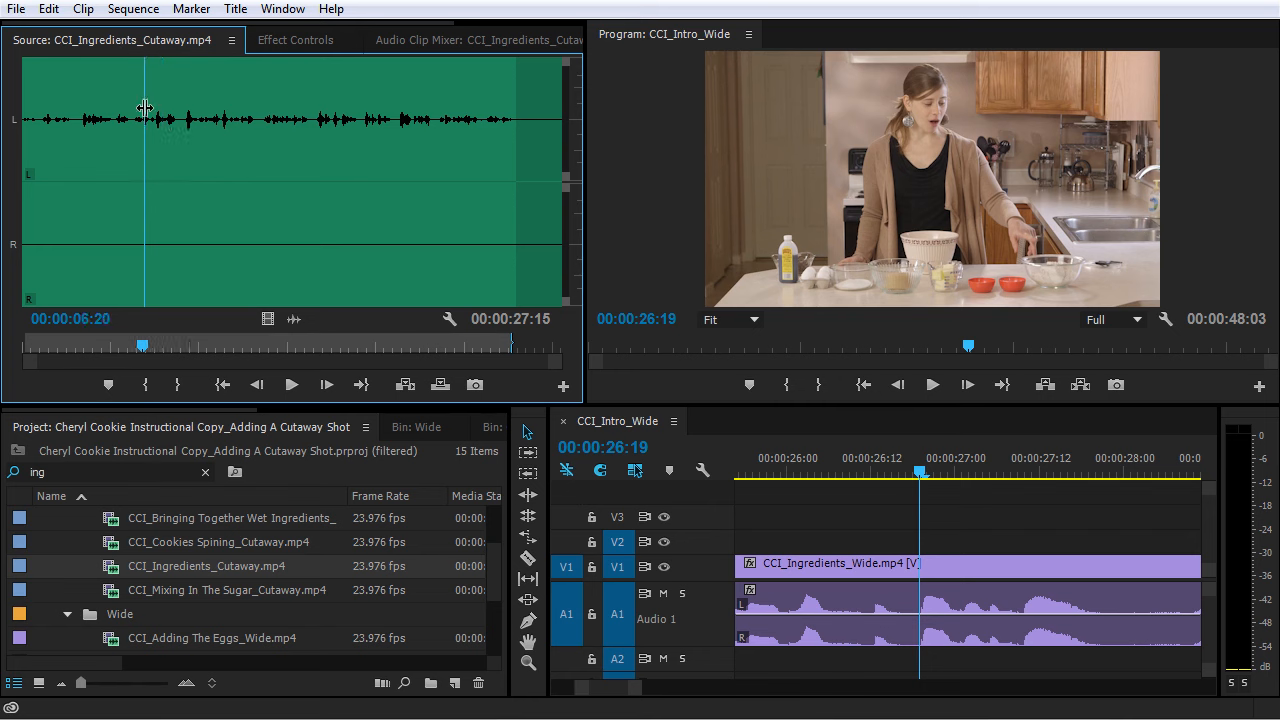
key(space)
key(space)
drag(158, 107, 155, 105)
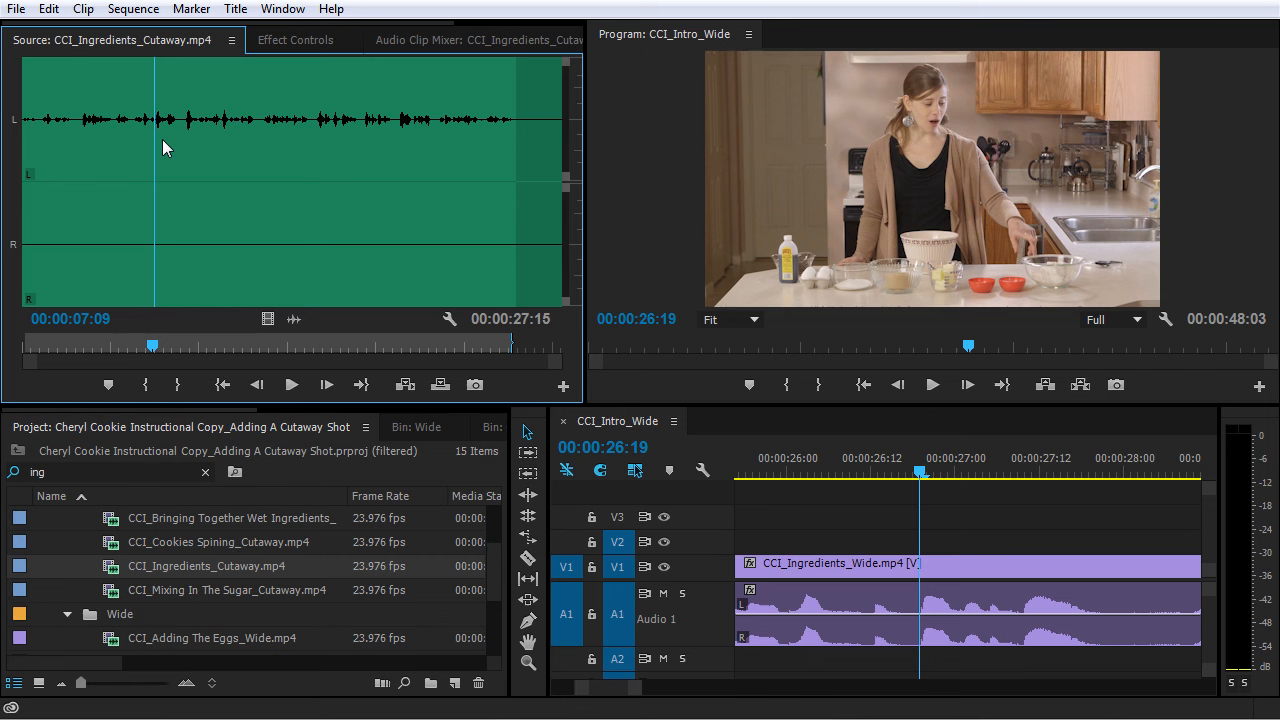
key(Right)
- Set the ingredients cutaway's In point at 00:00:07:12, just before the spoken word in the waveform
key(=)
key(=)
key(=)
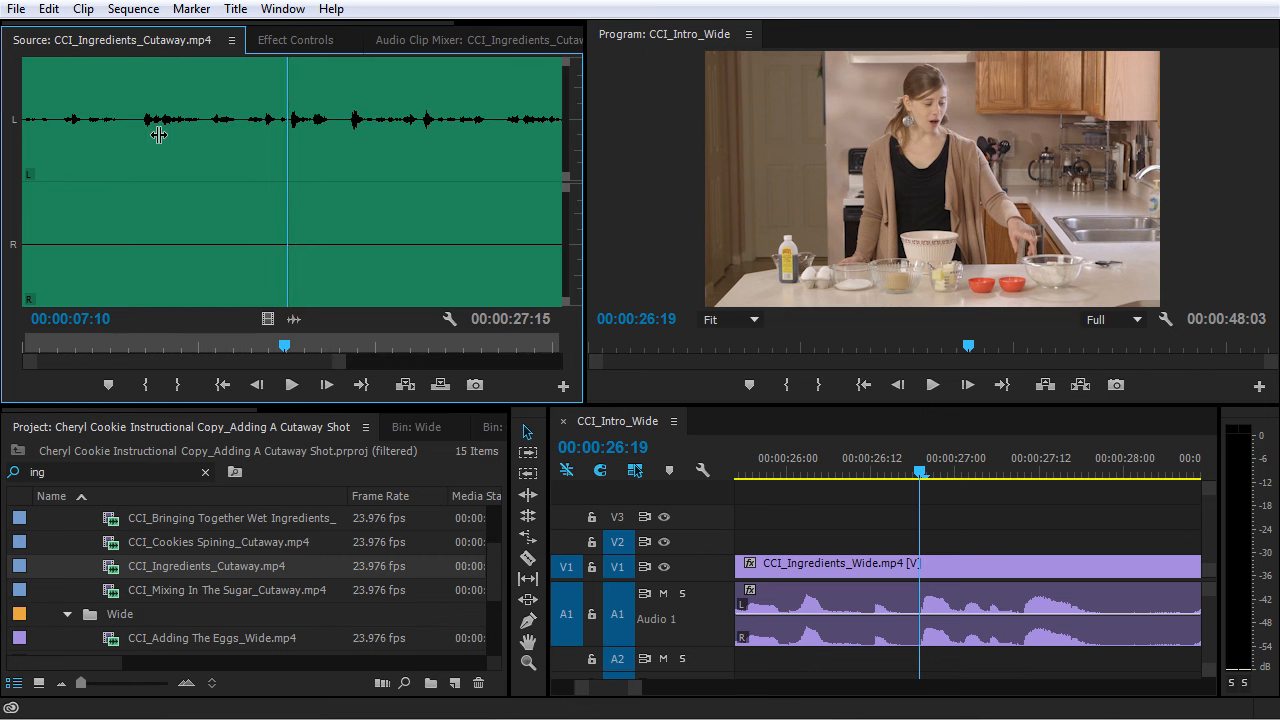
drag(318, 110, 306, 97)
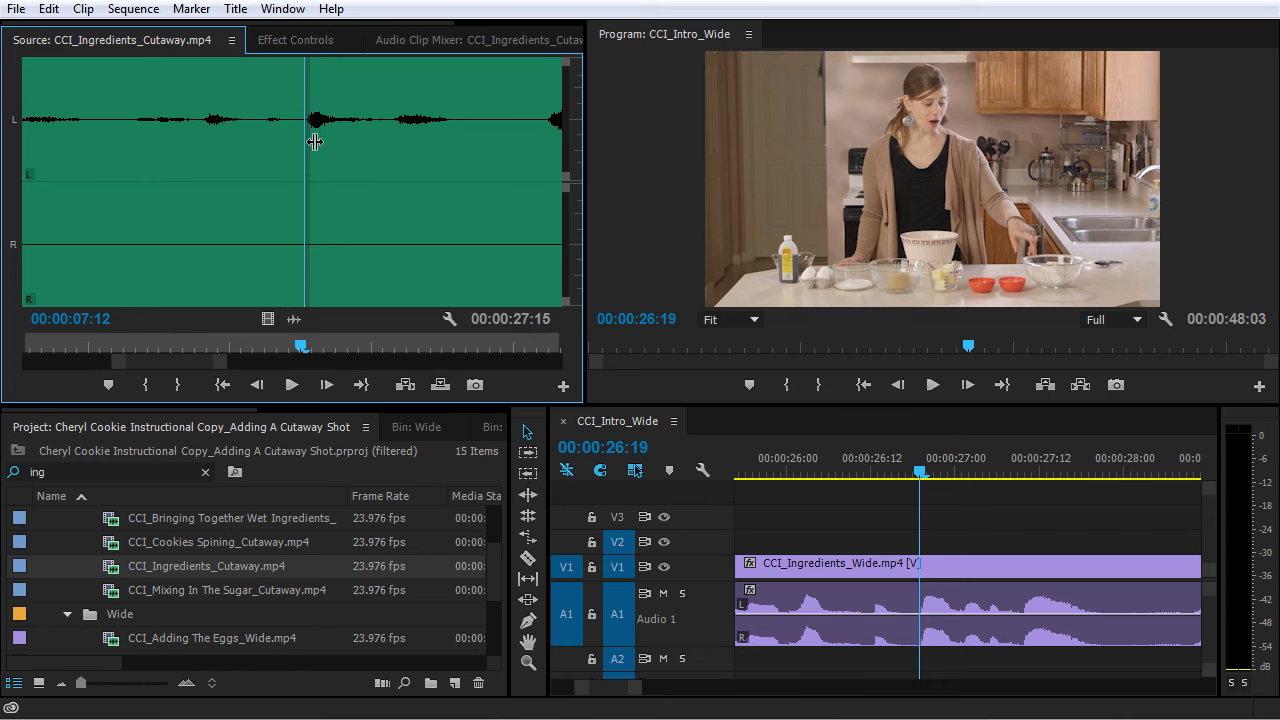
key(=)
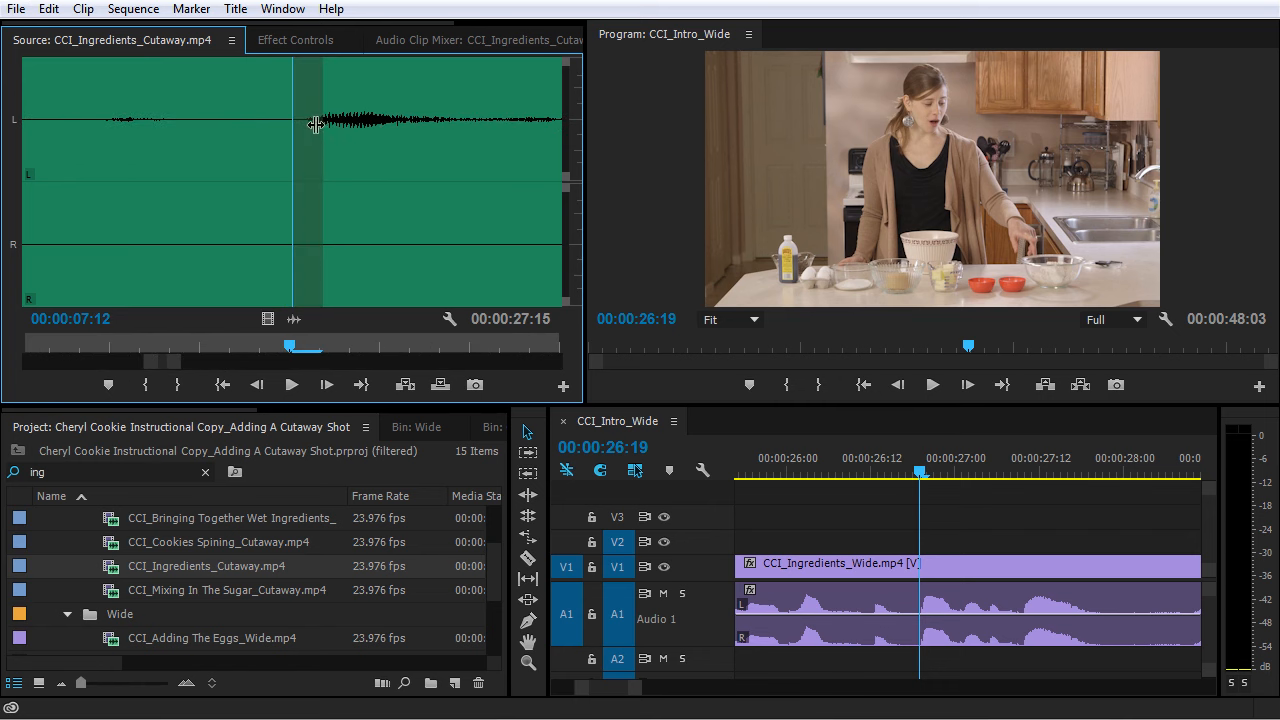
key(-)
key(space)
key(space)
click(300, 94)
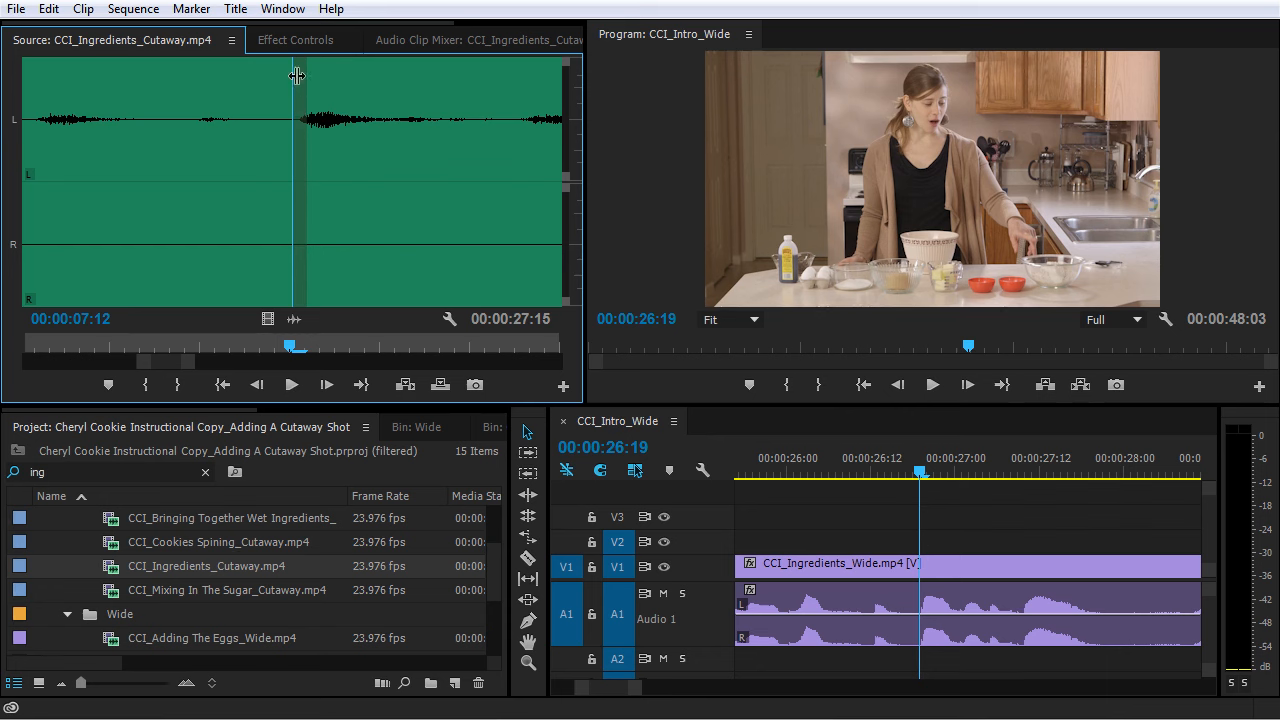
click(143, 386)
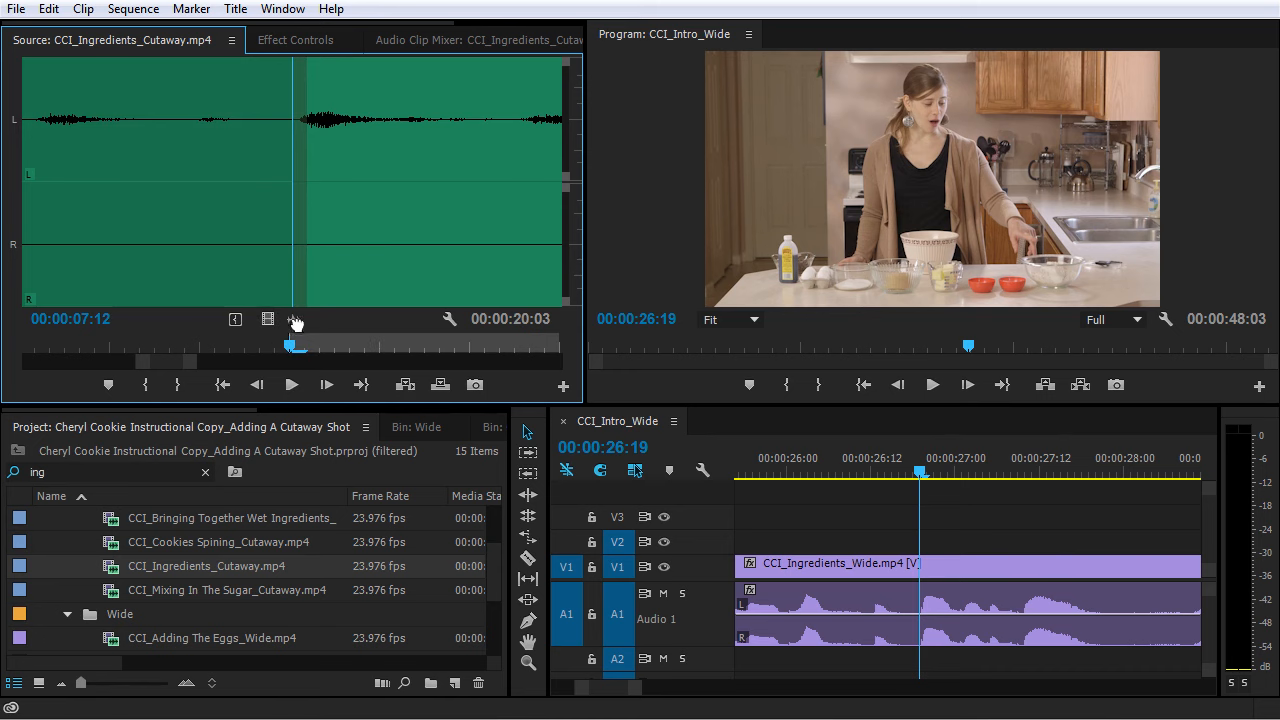
- Place only the video of the ingredients cutaway on V2 at 00:00:26:19 and play the sequence from 00:00:26:09
drag(806, 480, 925, 568)
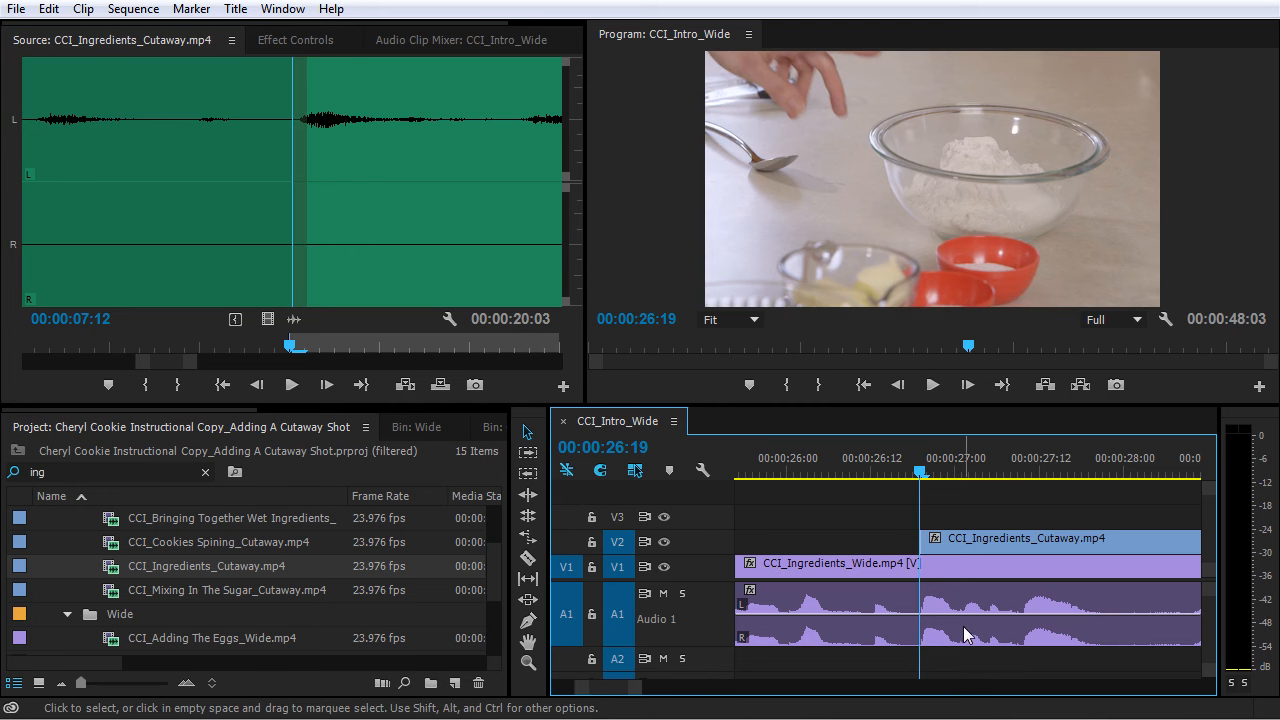
click(873, 468)
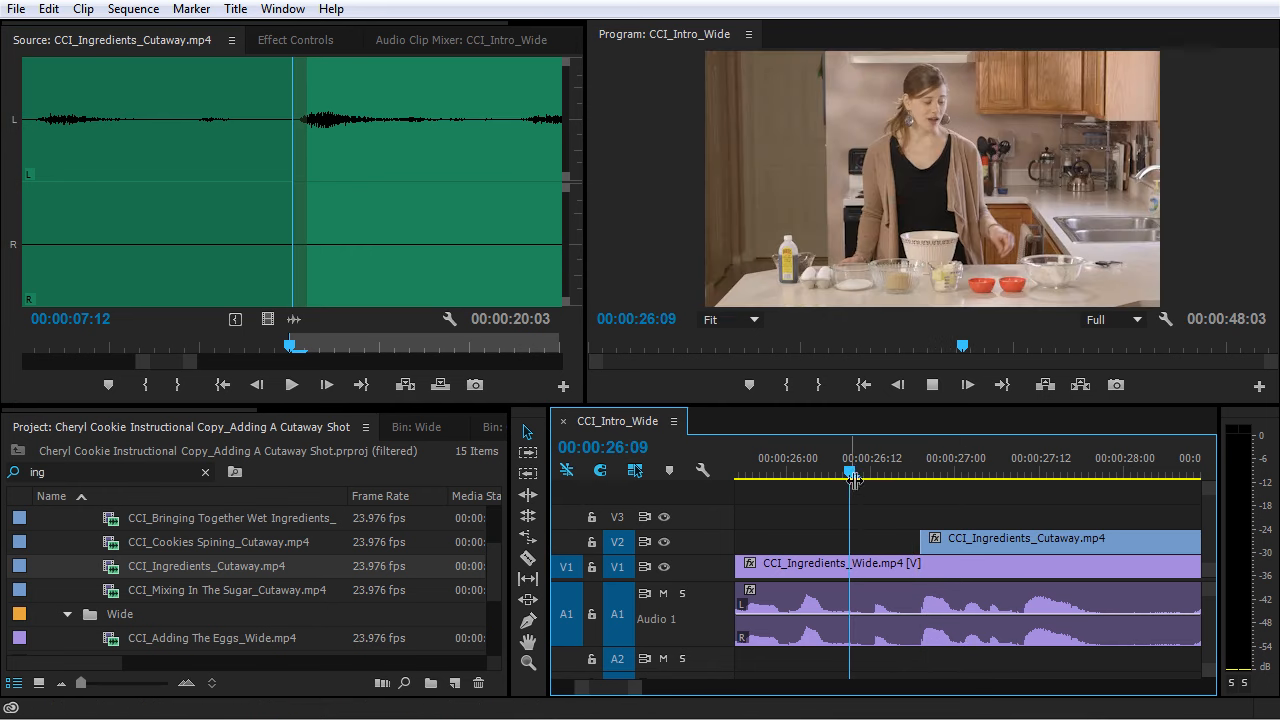
key(space)
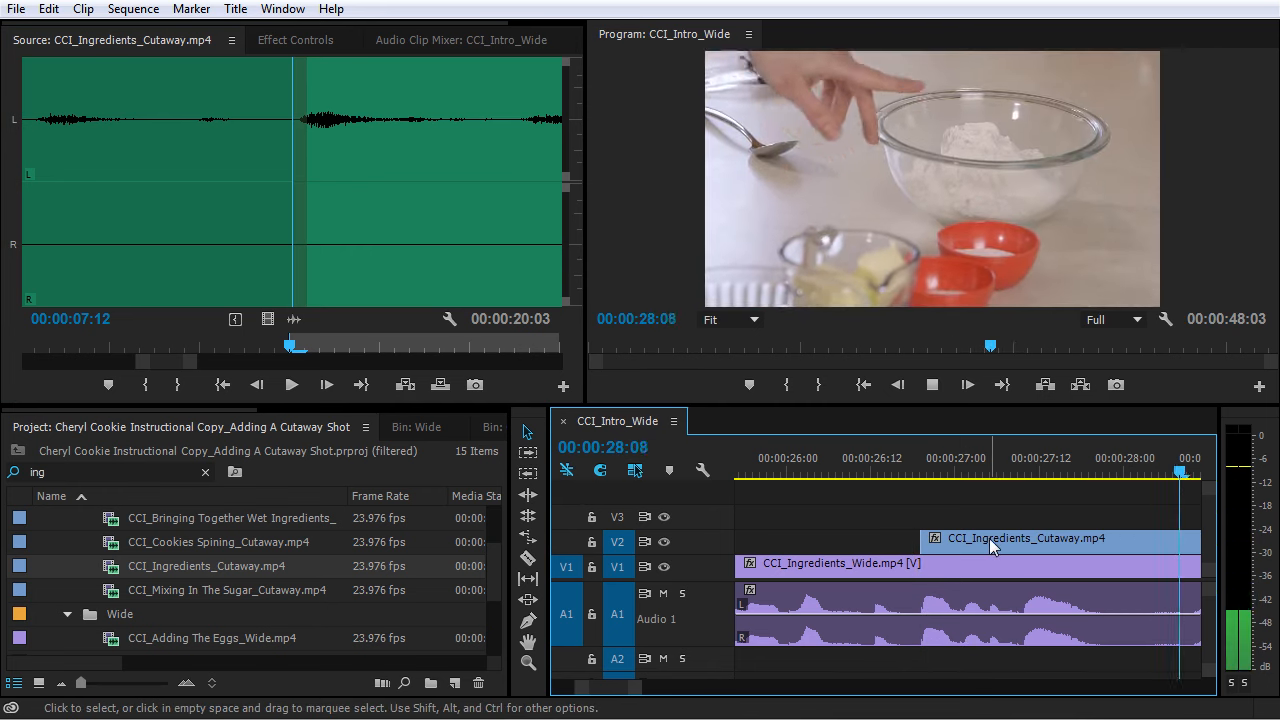
- Watch the ingredients cutaway over the wide clip's audio through its end to check the sync, stopping at 00:00:47:02
key(minus)
key(minus)
key(minus)
key(minus)
key(equal)
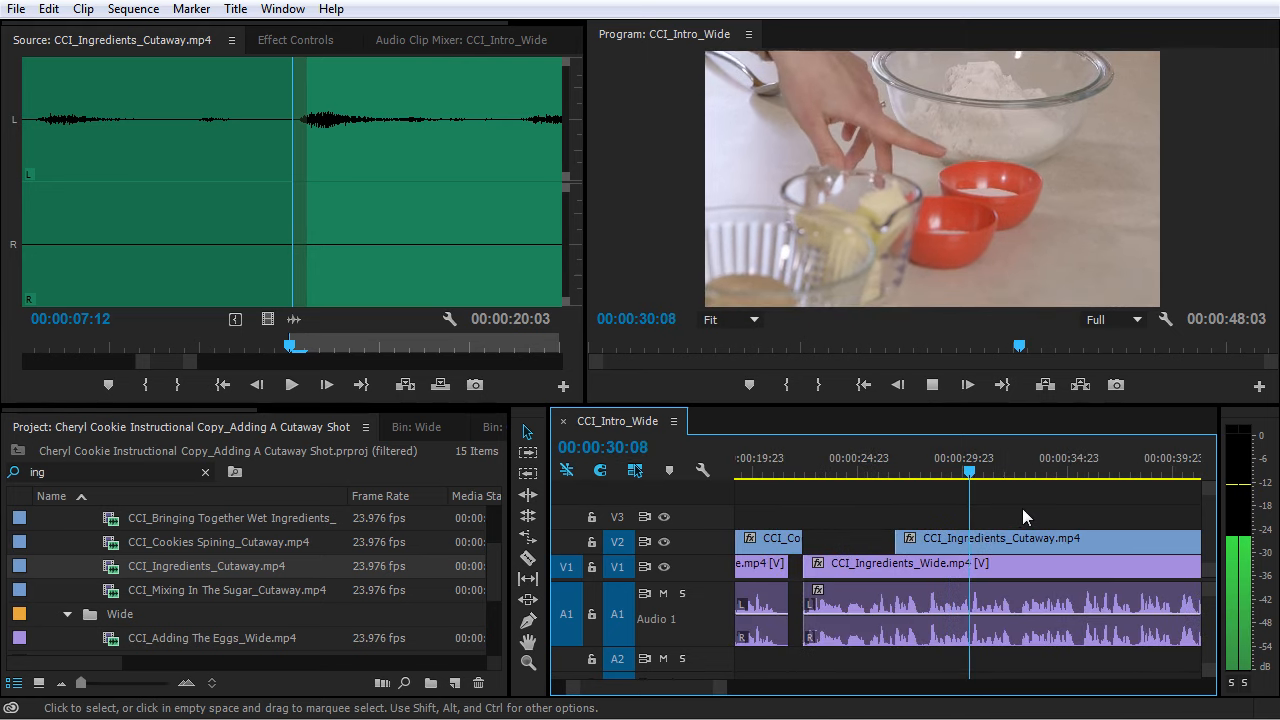
key(minus)
key(equal)
key(minus)
key(equal)
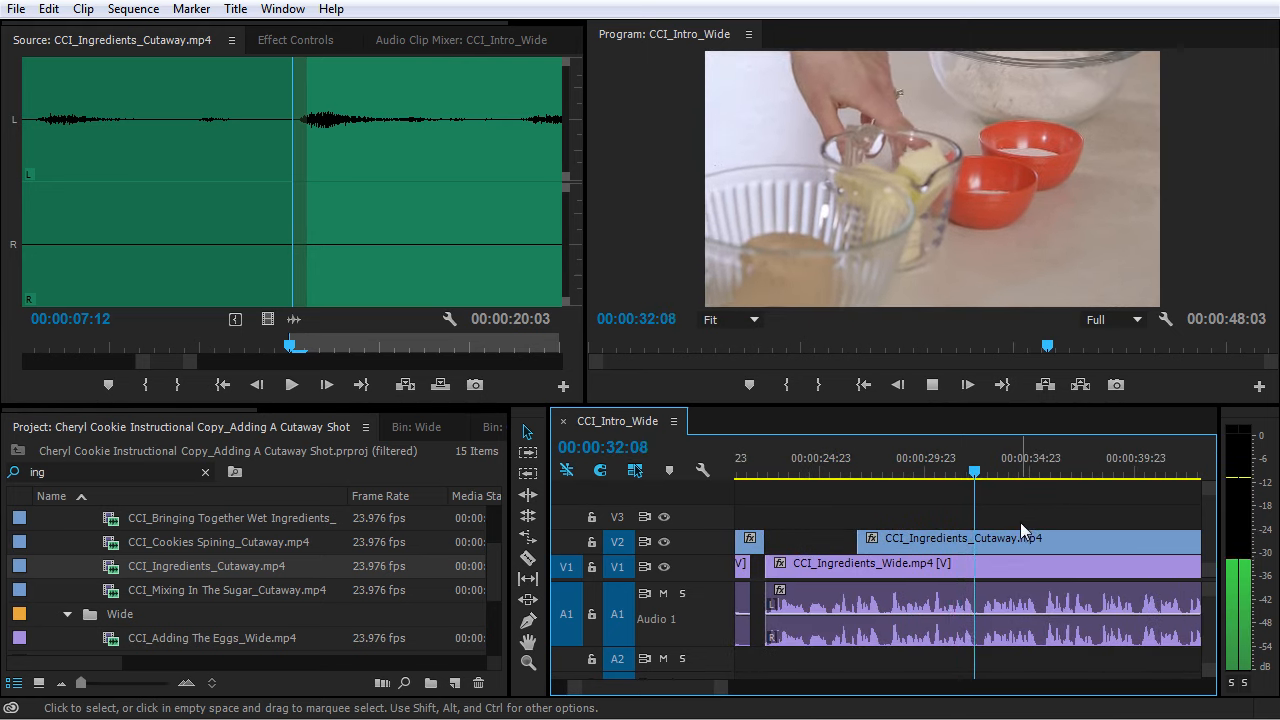
key(minus)
key(minus)
key(equal)
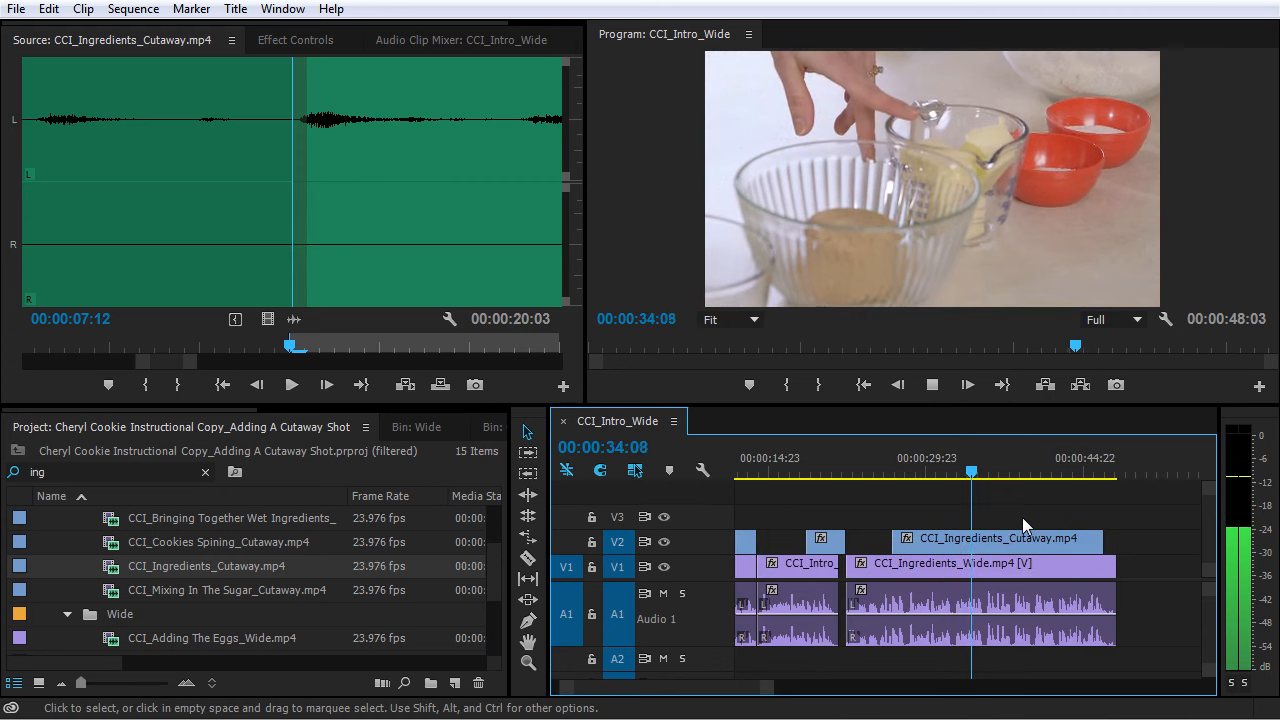
key(equal)
key(minus)
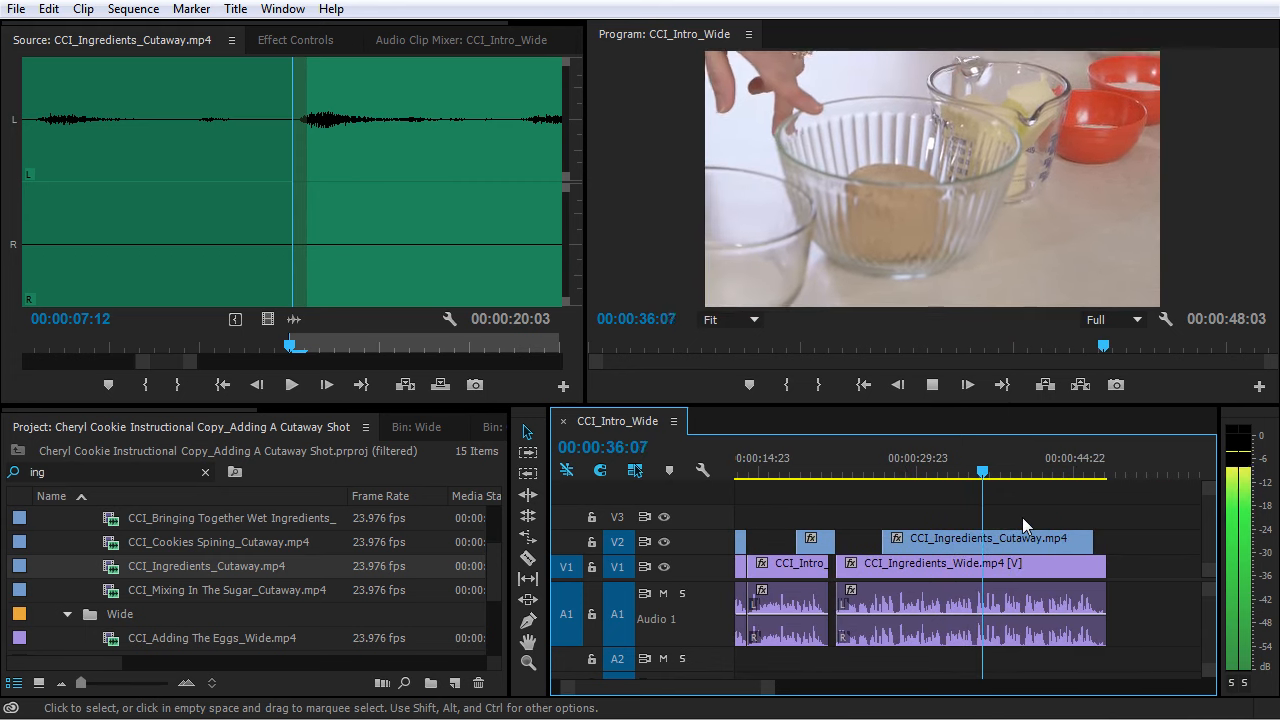
key(equal)
key(minus)
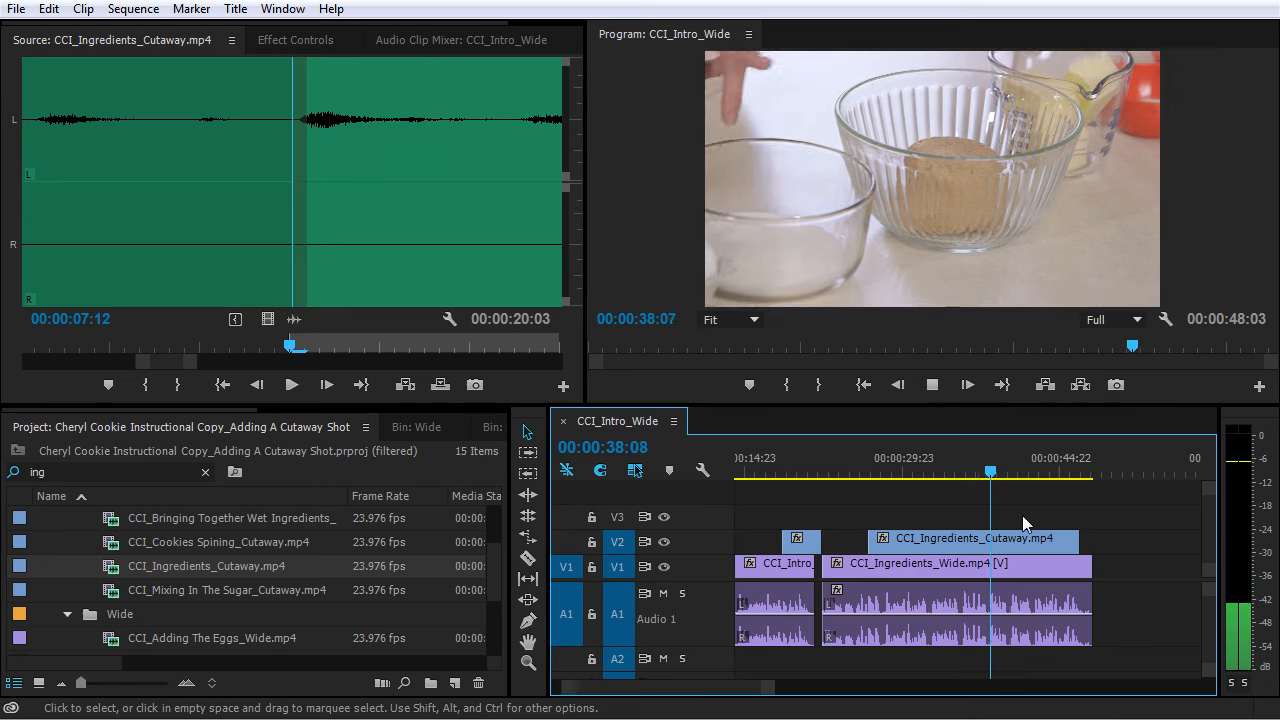
key(equal)
key(minus)
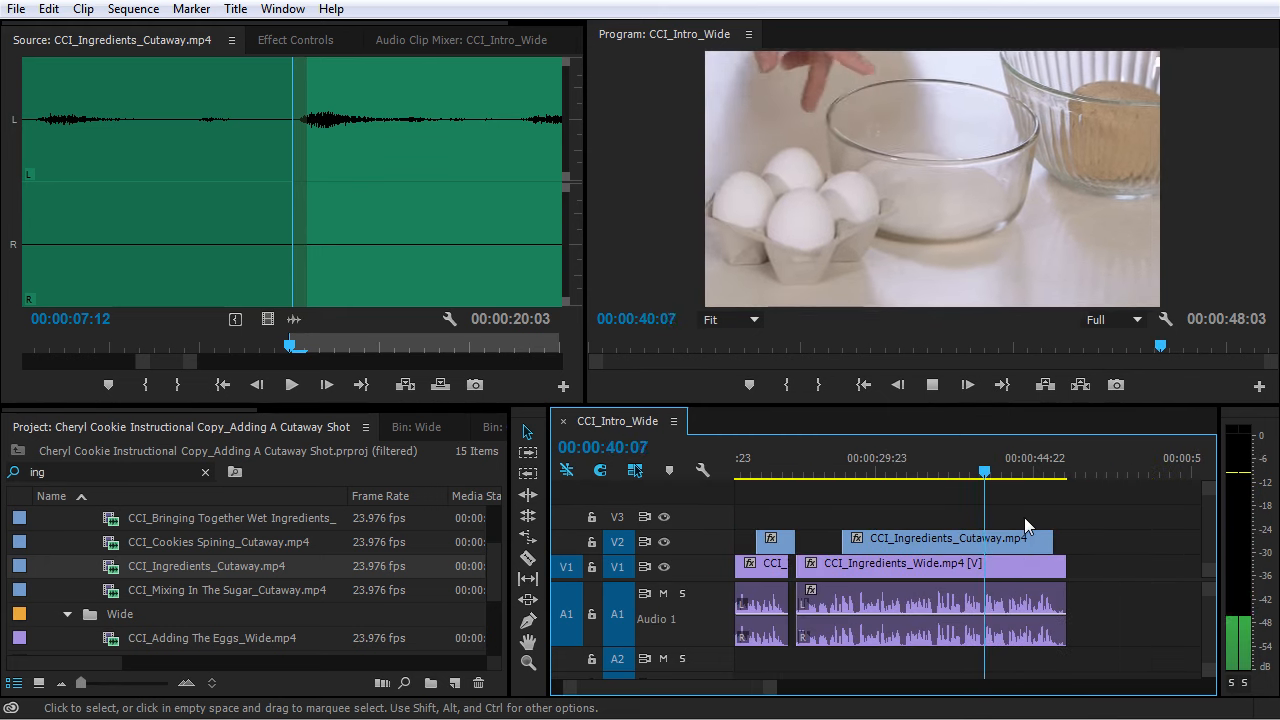
key(equal)
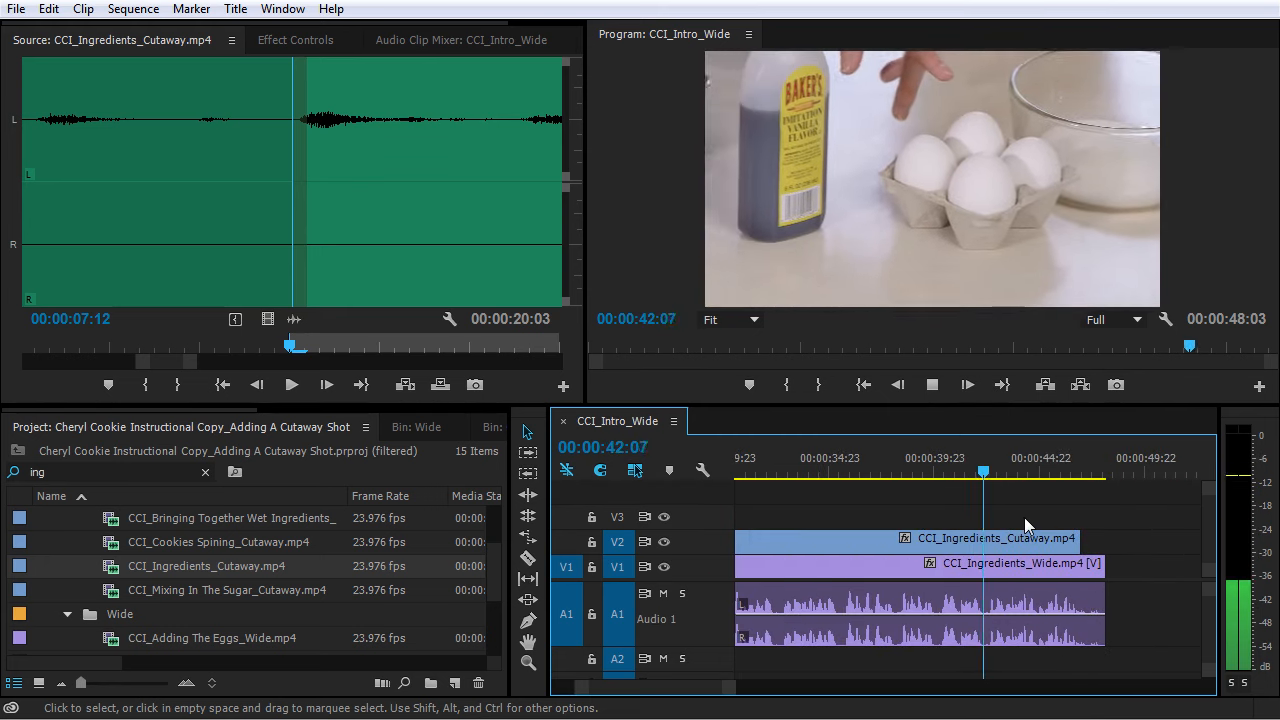
key(equal)
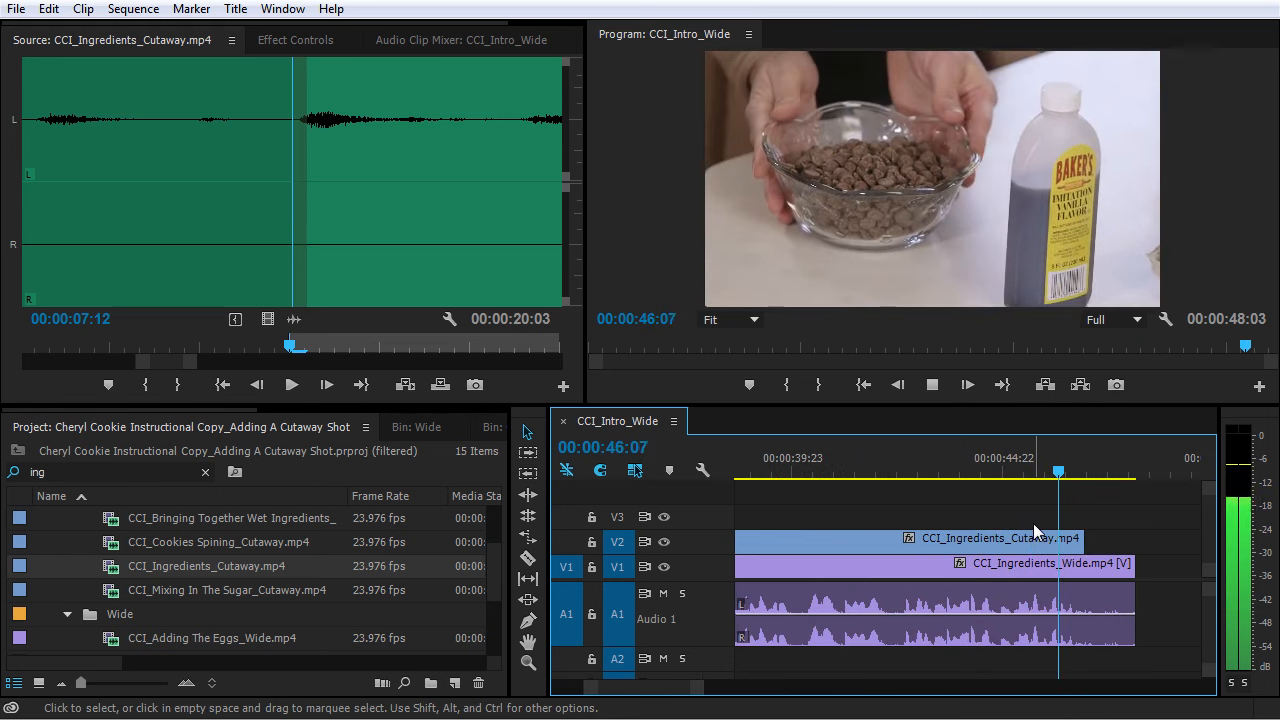
key(space)
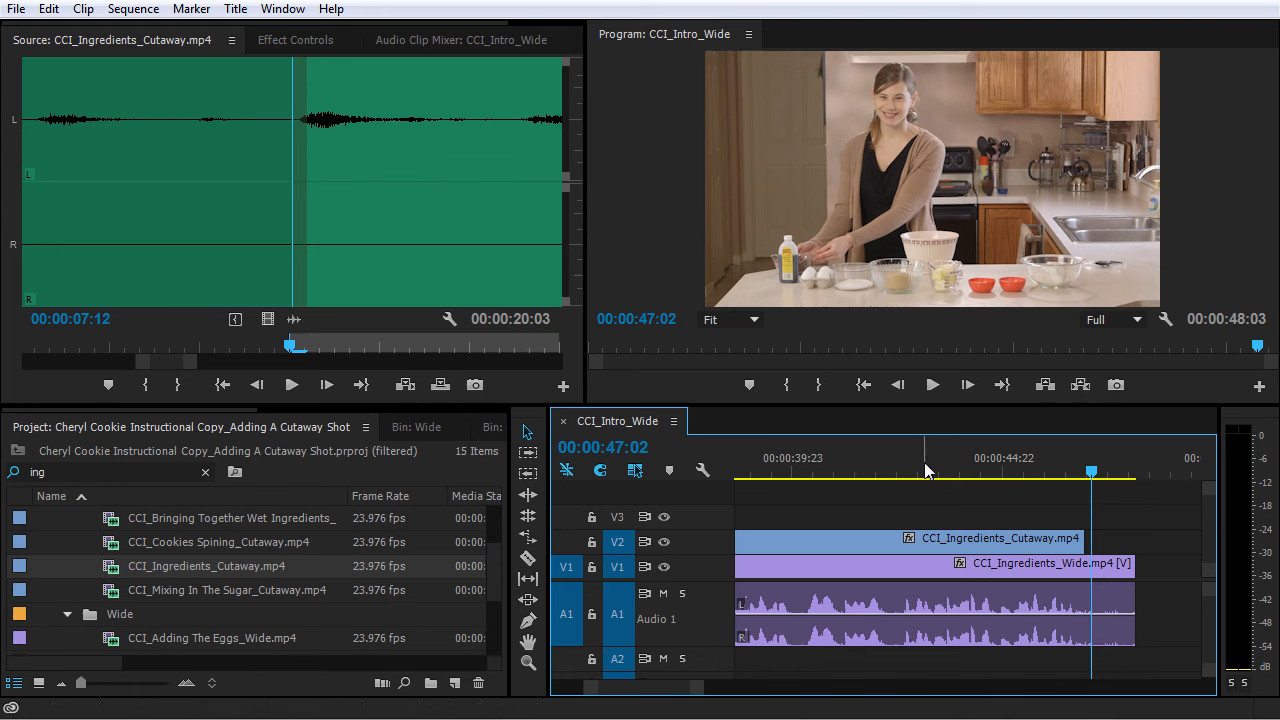
- Replay the last seconds of the ingredients cutaway and trim its end on V2 back to about 00:00:42:10
drag(922, 462, 904, 465)
key(space)
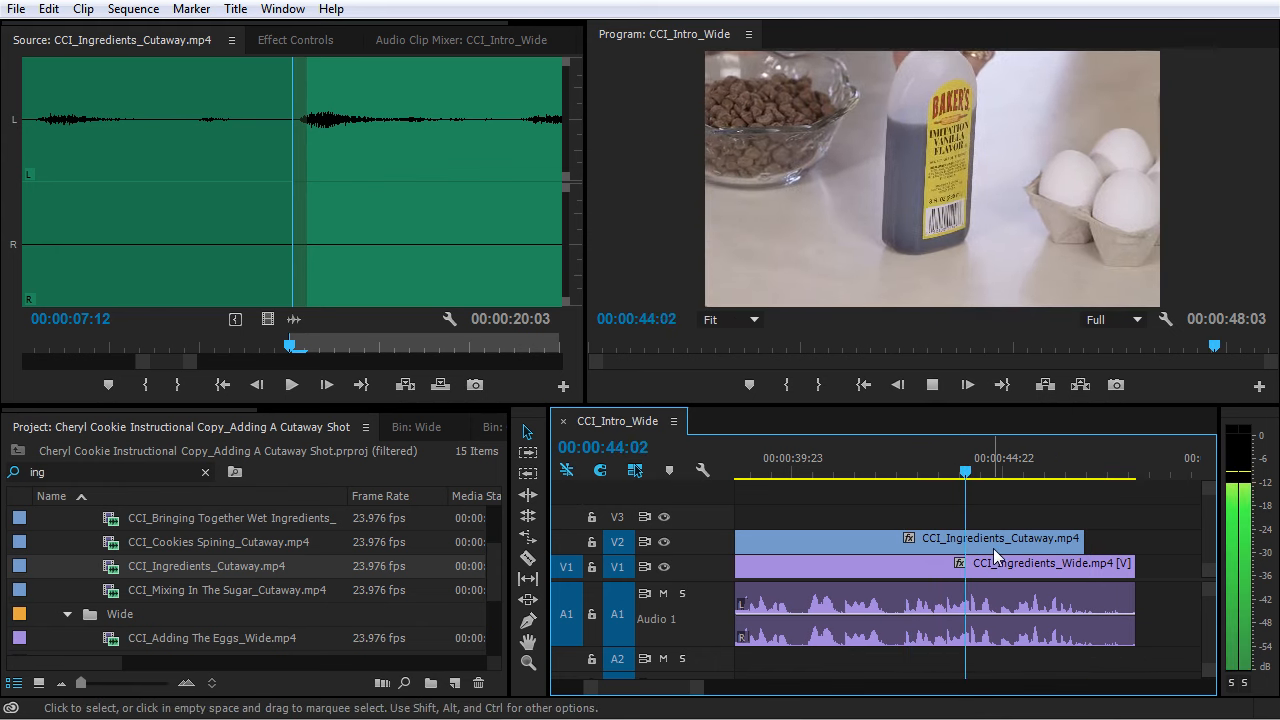
key(space)
drag(1076, 538, 886, 543)
- Play the sequence from 00:00:41:04 across the cut back to the wide shot and stop at 00:00:47:16
click(846, 467)
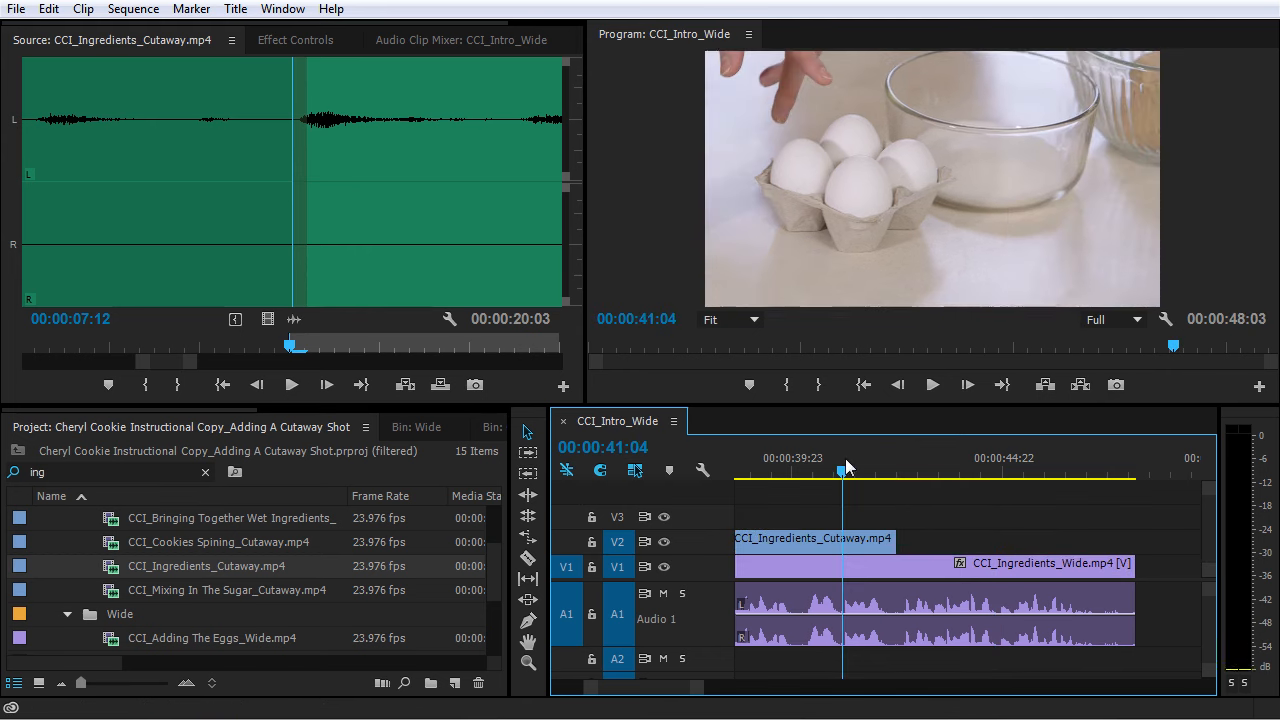
key(space)
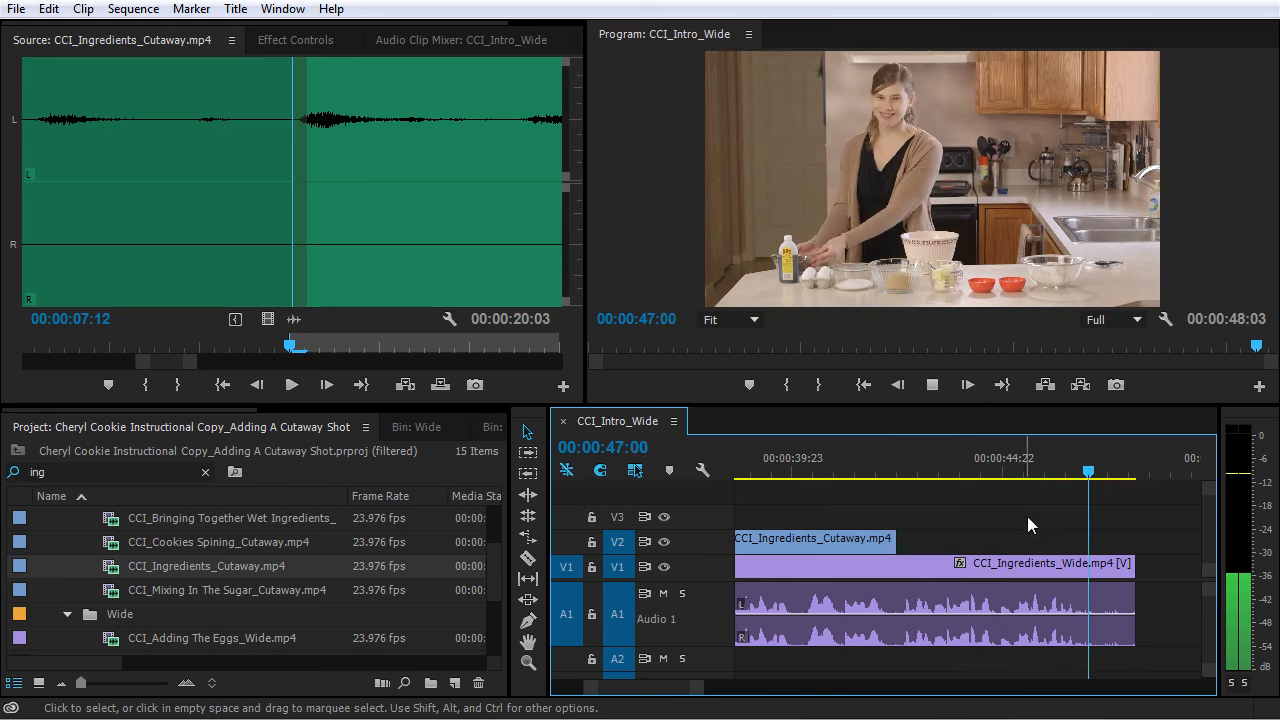
key(space)
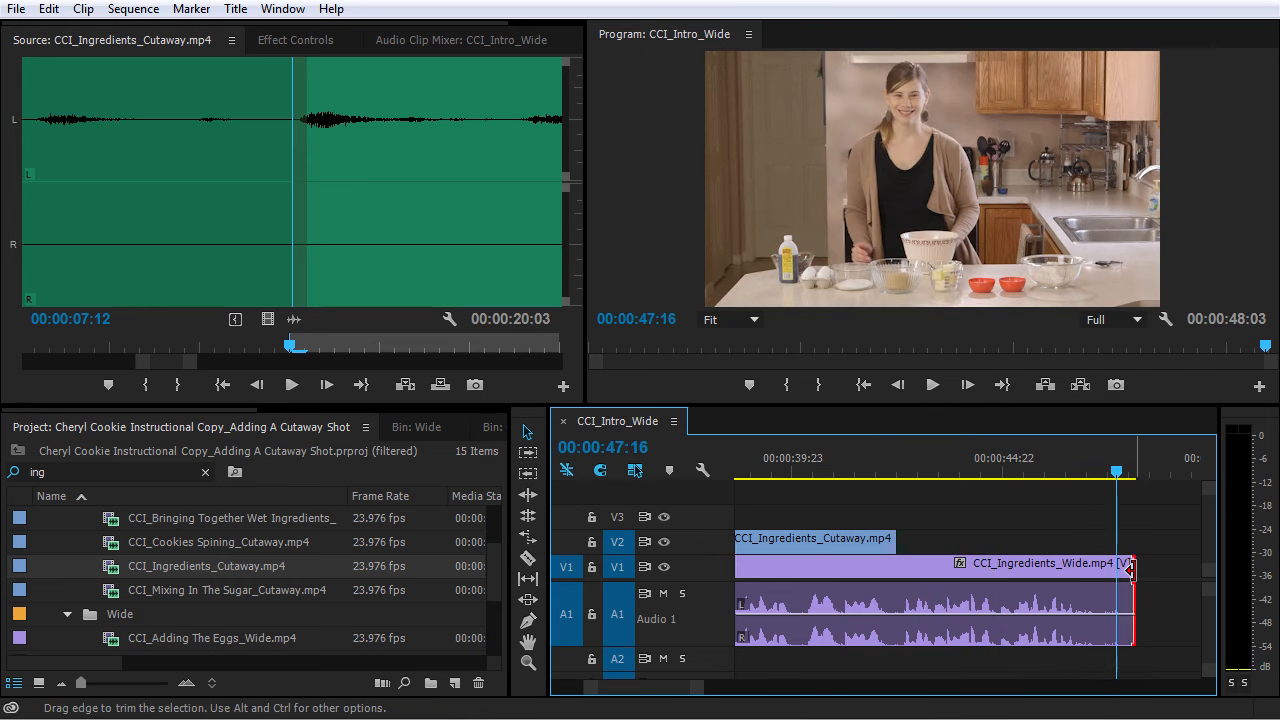